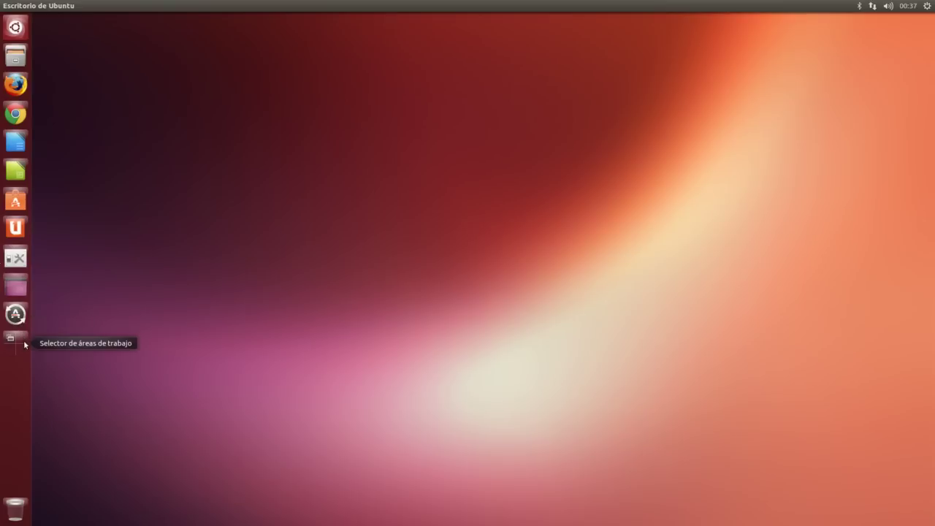
- Show the overview of all four workspaces and return to the current desktop
{"action": "left_click", "coordinate": [22, 344]}
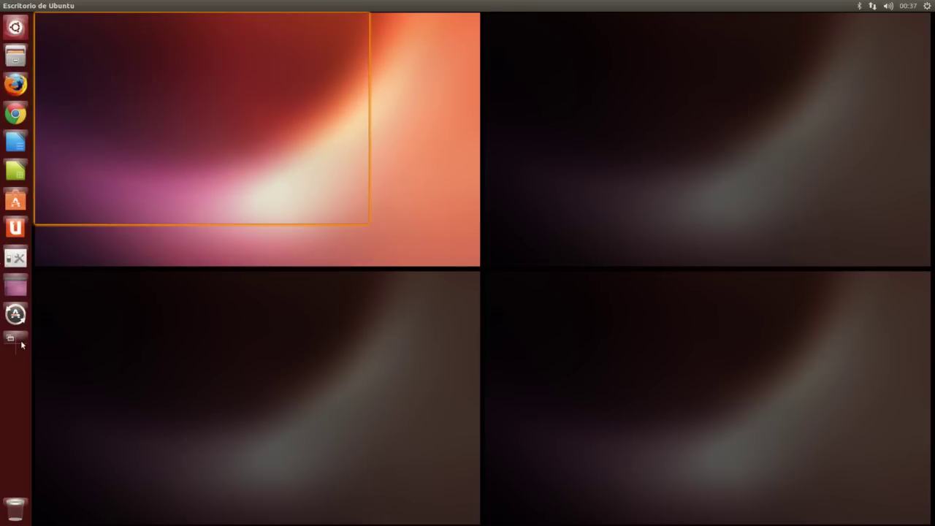
{"action": "left_click", "coordinate": [22, 344]}
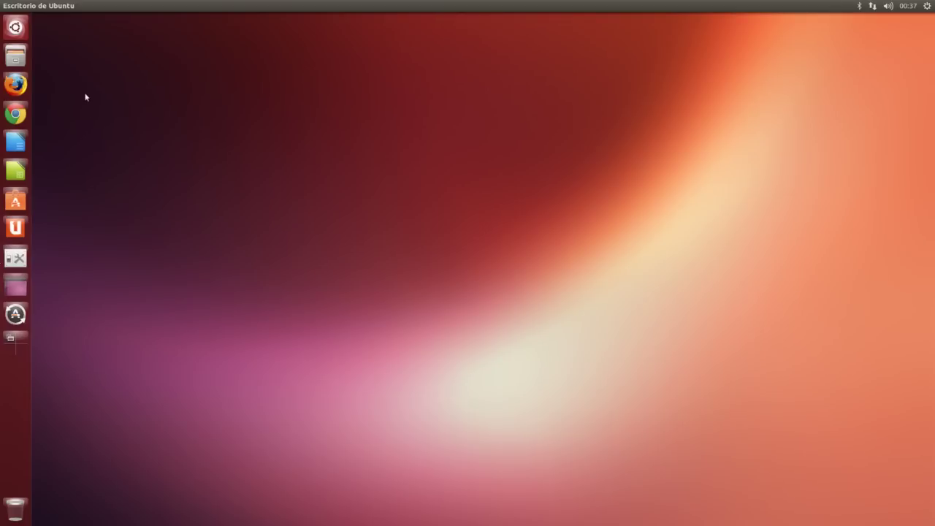
- Open the desktop background settings and list the images from the Pictures Folder
{"action": "right_click", "coordinate": [235, 184]}
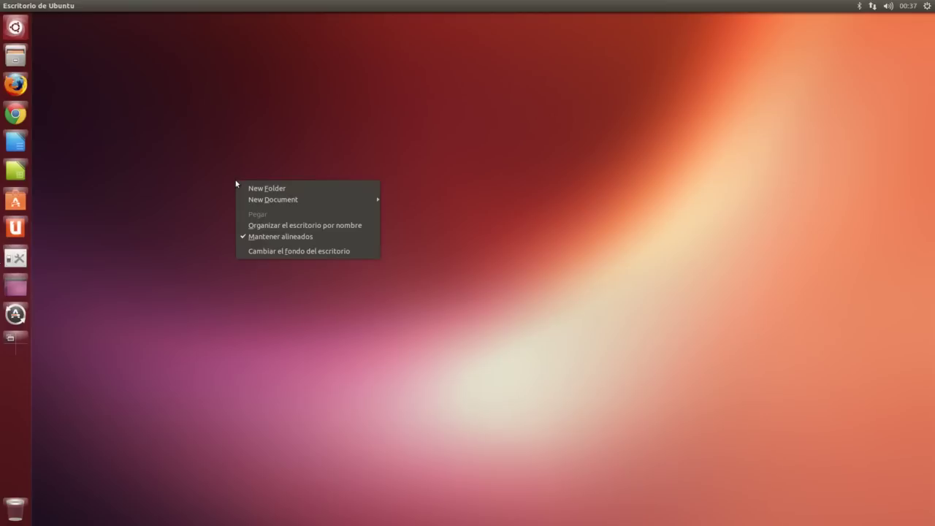
{"action": "left_click", "coordinate": [274, 252]}
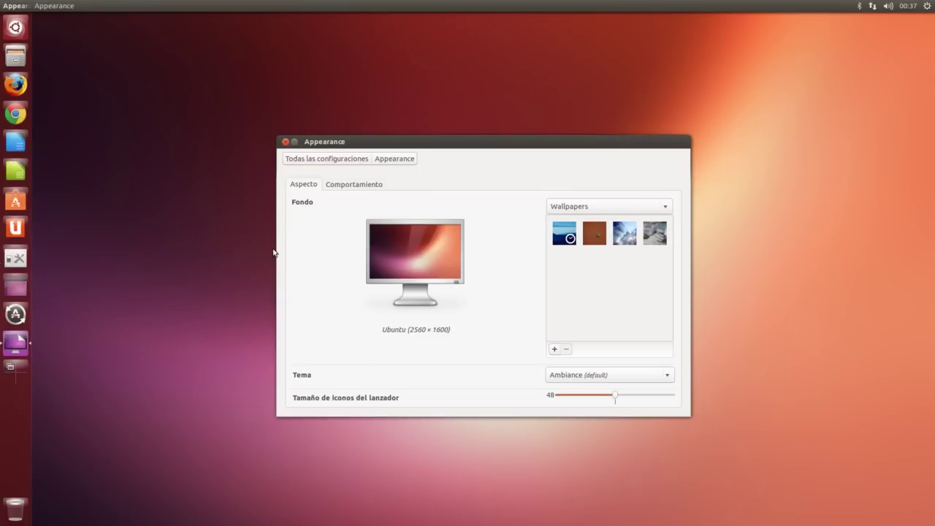
{"action": "left_click", "coordinate": [601, 206]}
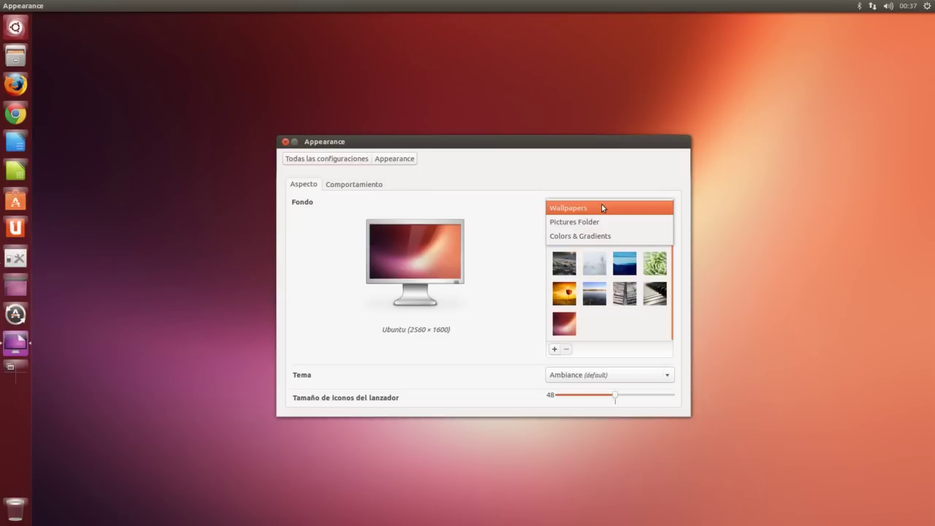
{"action": "left_click", "coordinate": [601, 227]}
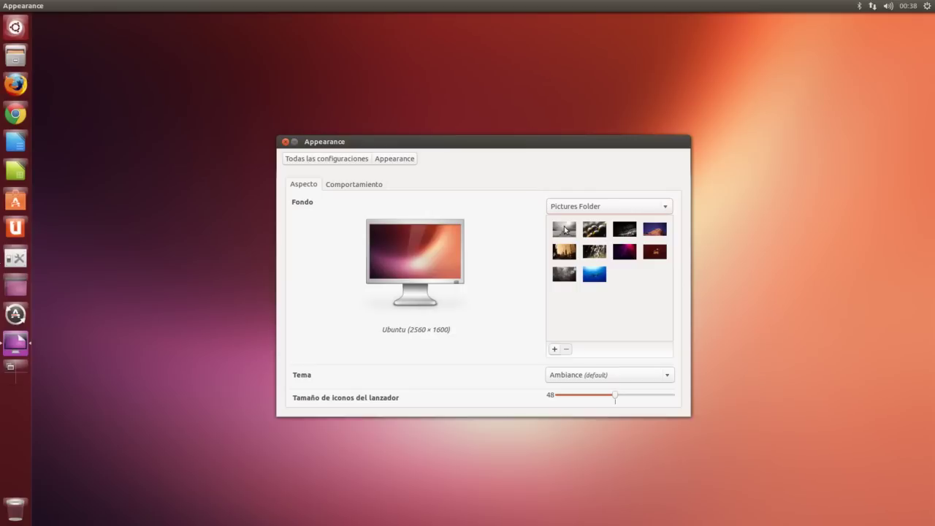
{"action": "left_click", "coordinate": [565, 231]}
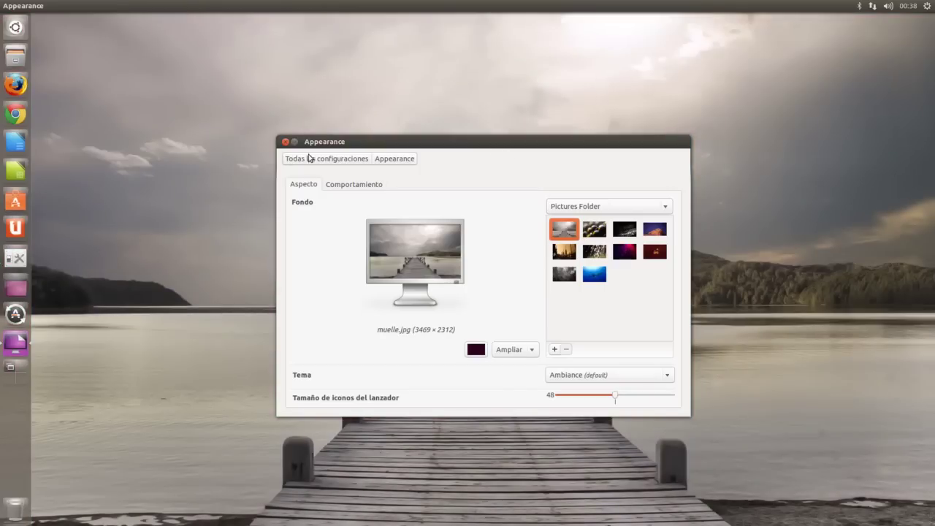
{"action": "left_click_drag", "start_coordinate": [363, 147], "coordinate": [540, 40]}
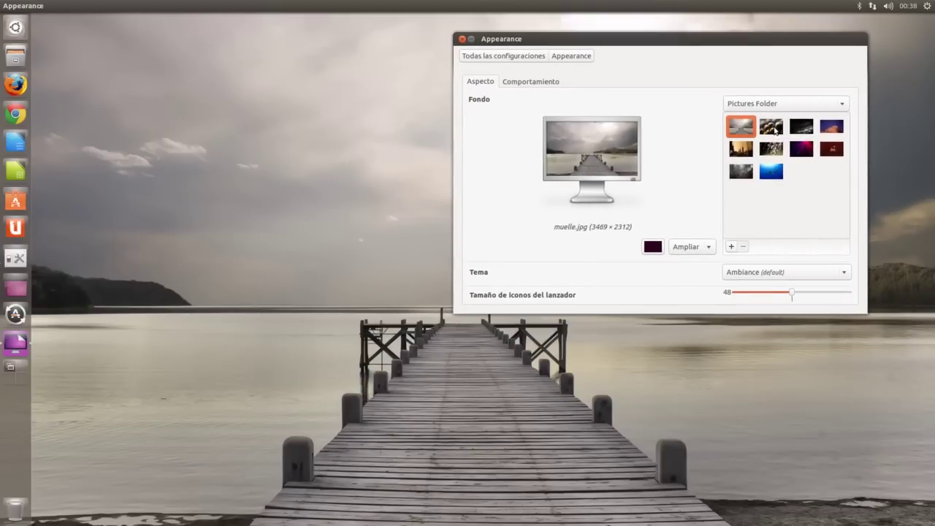
{"action": "left_click", "coordinate": [774, 130]}
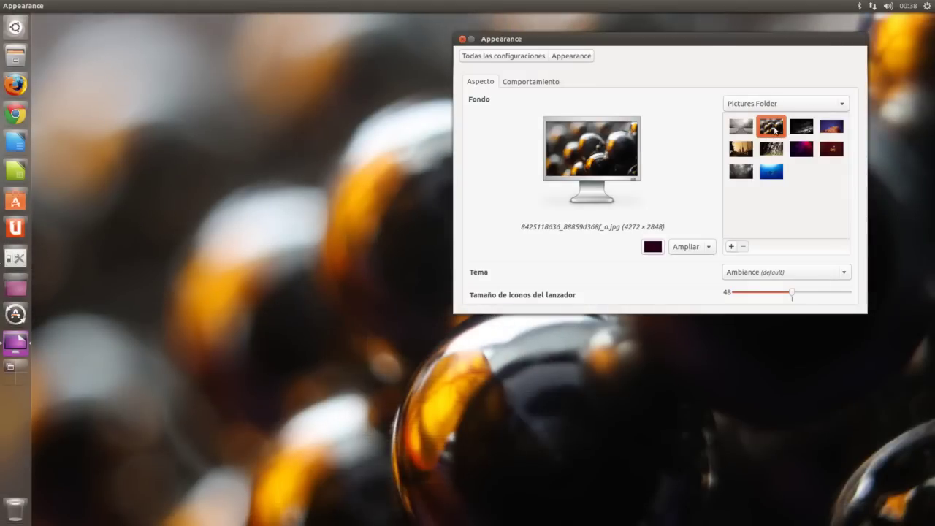
{"action": "left_click_drag", "start_coordinate": [596, 58], "coordinate": [283, 211]}
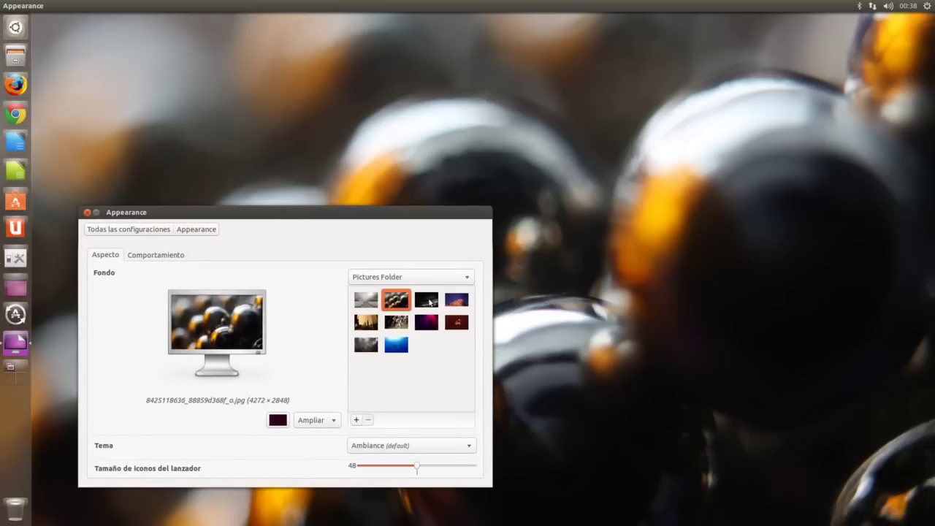
{"action": "left_click", "coordinate": [428, 300]}
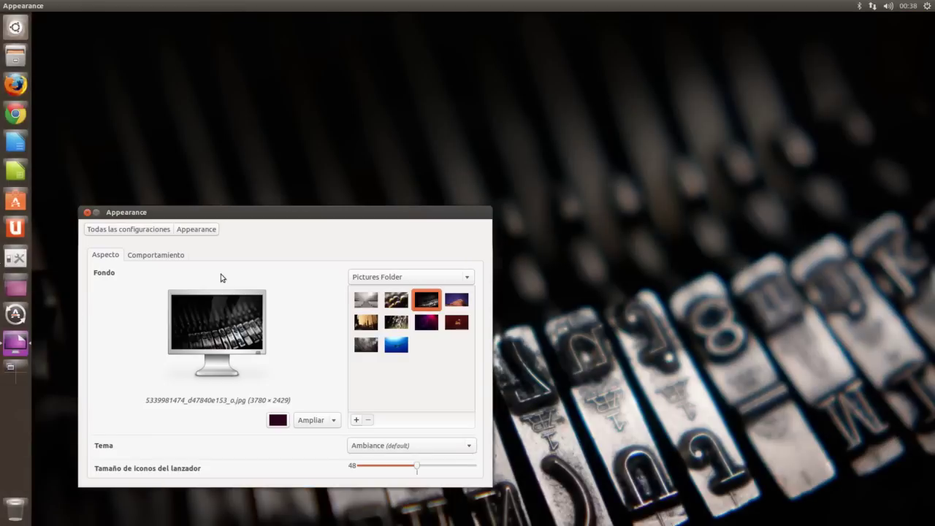
{"action": "left_click", "coordinate": [95, 212]}
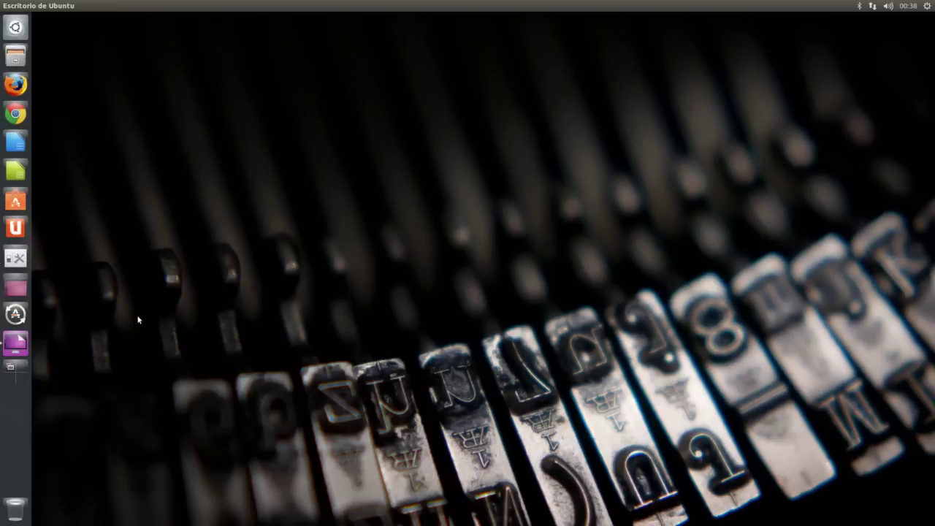
{"action": "left_click", "coordinate": [16, 345]}
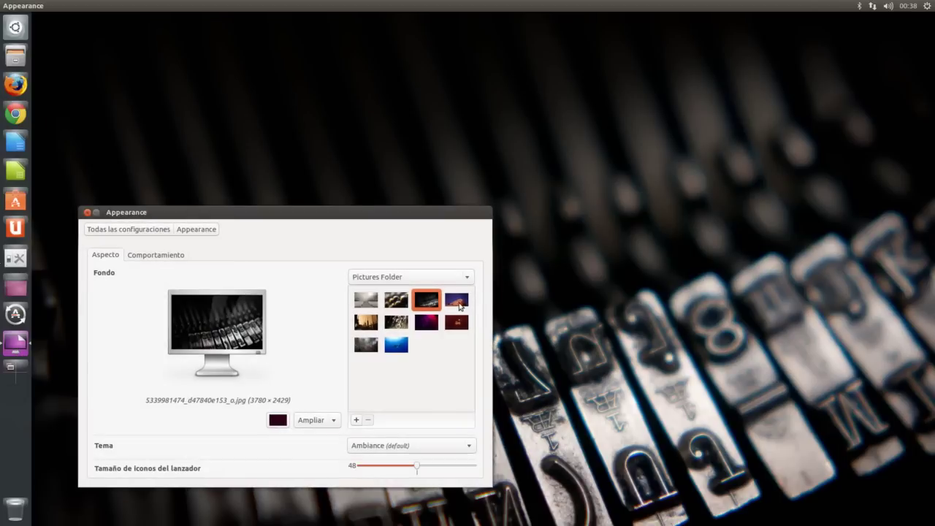
{"action": "left_click", "coordinate": [458, 303]}
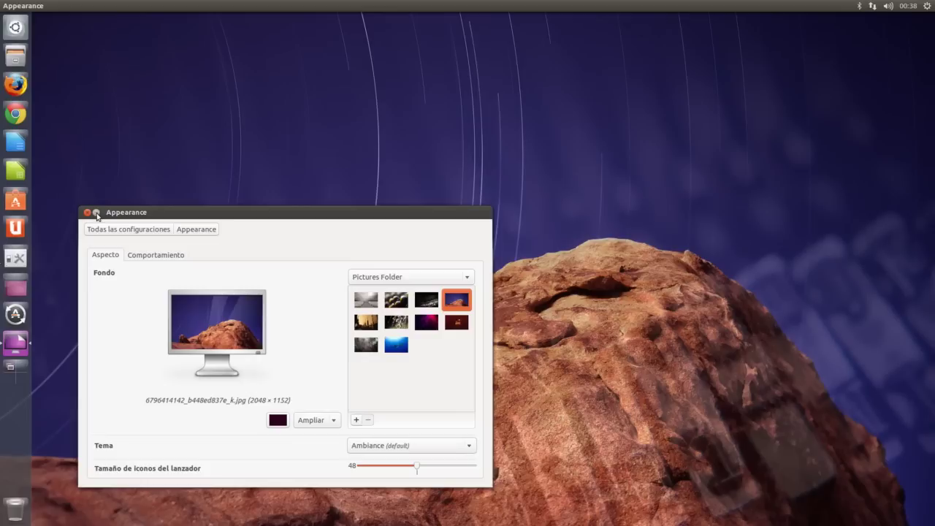
{"action": "left_click", "coordinate": [96, 212]}
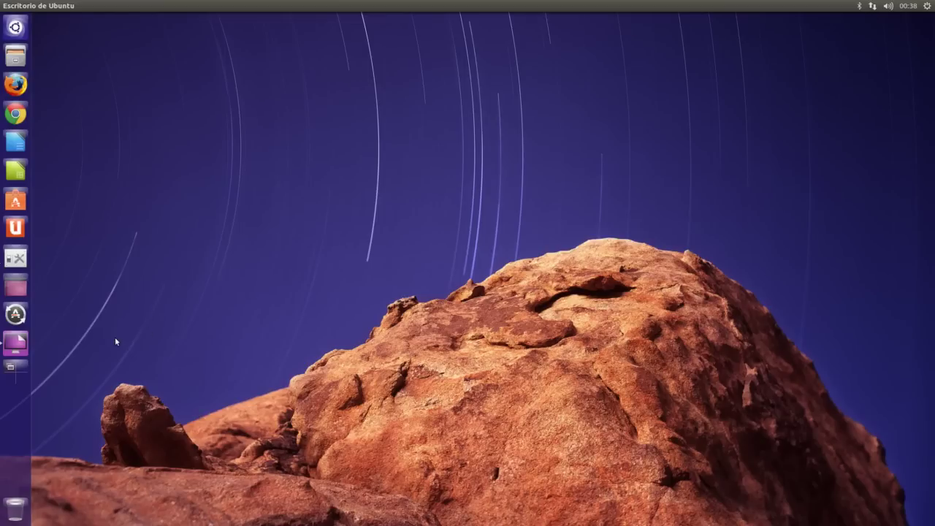
{"action": "left_click", "coordinate": [21, 344]}
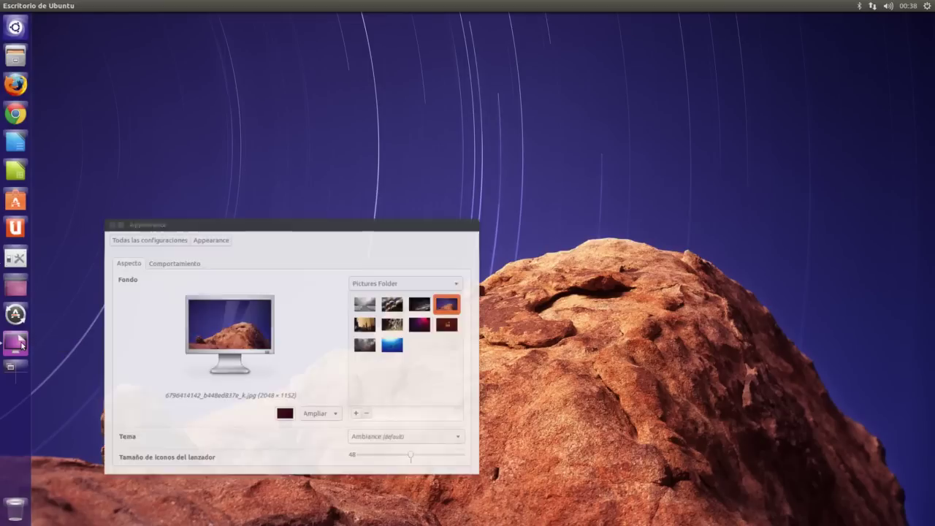
{"action": "left_click", "coordinate": [369, 325]}
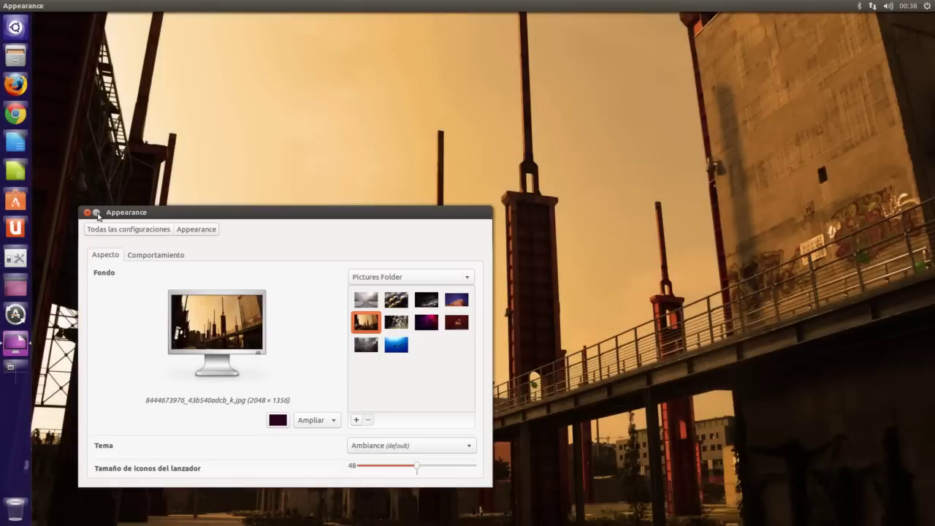
{"action": "left_click", "coordinate": [96, 212]}
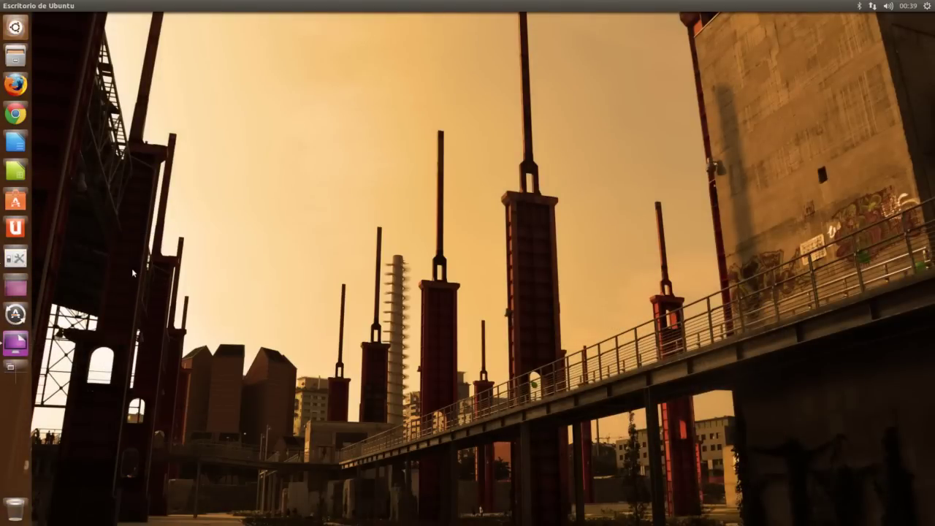
{"action": "left_click", "coordinate": [22, 345]}
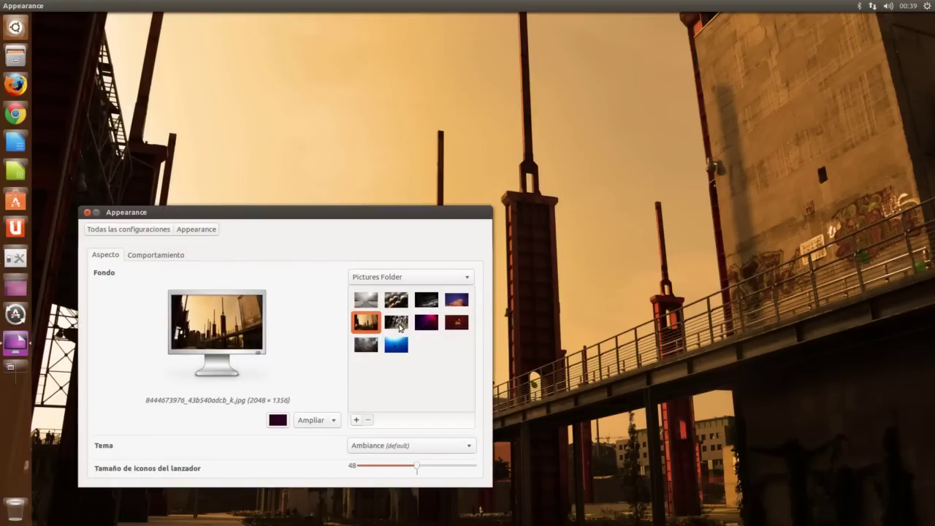
{"action": "left_click", "coordinate": [400, 325]}
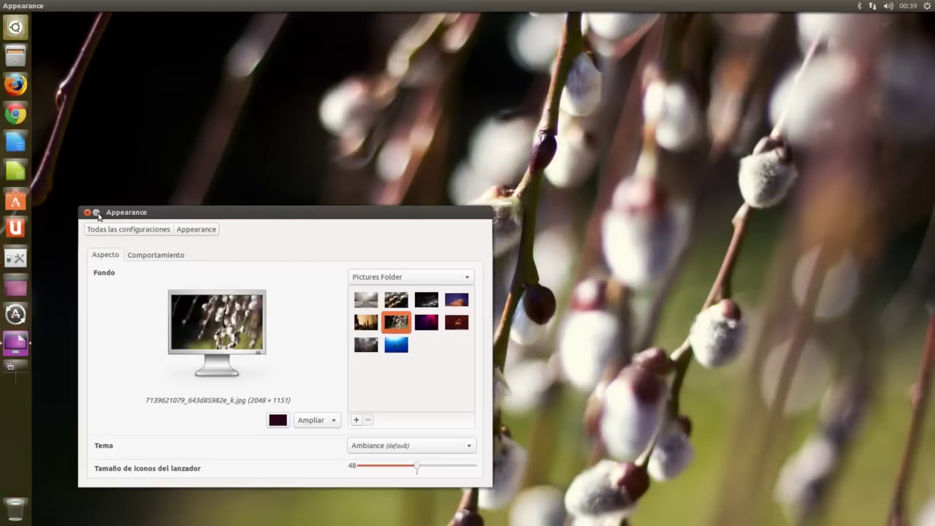
{"action": "left_click", "coordinate": [95, 213]}
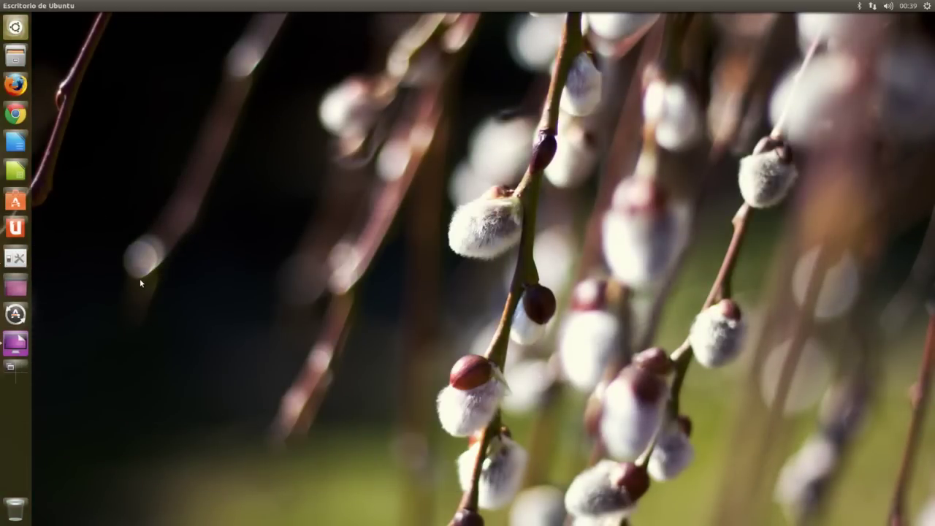
{"action": "left_click", "coordinate": [16, 343]}
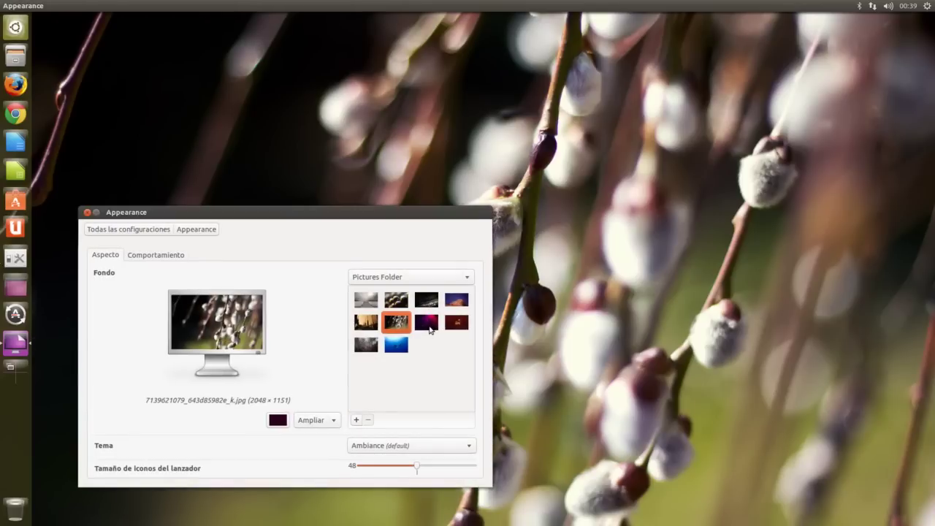
{"action": "left_click", "coordinate": [429, 329]}
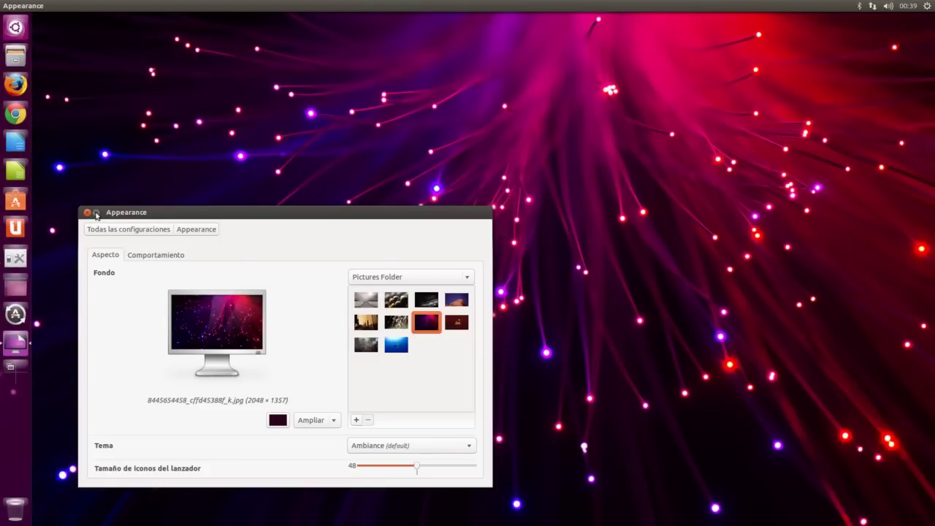
{"action": "left_click", "coordinate": [96, 213]}
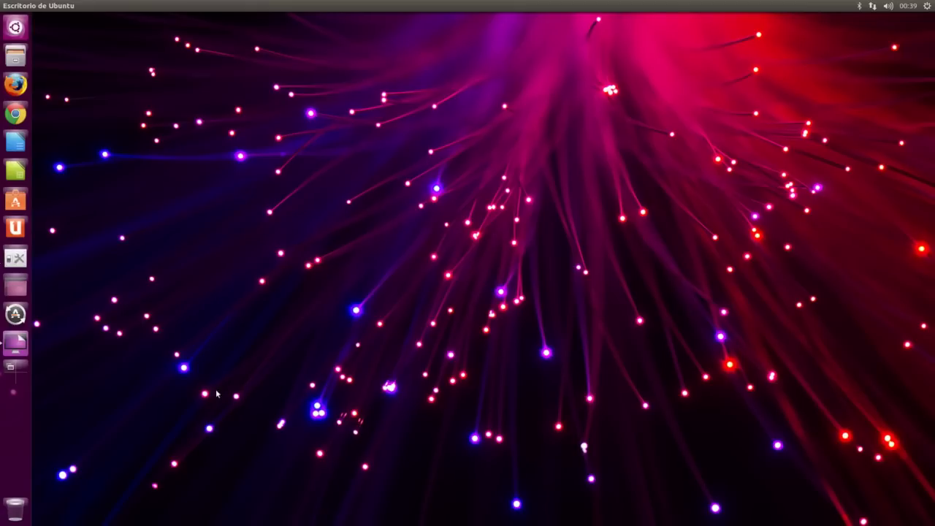
{"action": "left_click", "coordinate": [21, 343]}
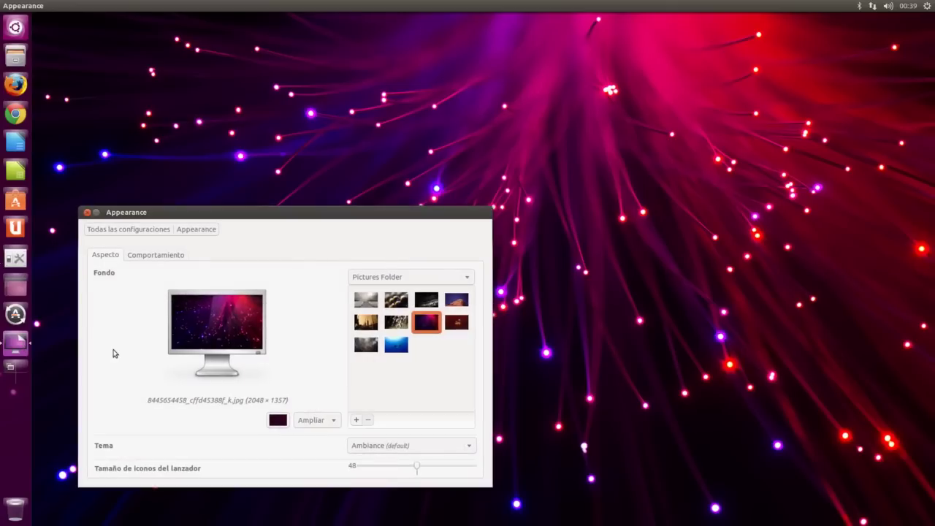
{"action": "left_click", "coordinate": [458, 327]}
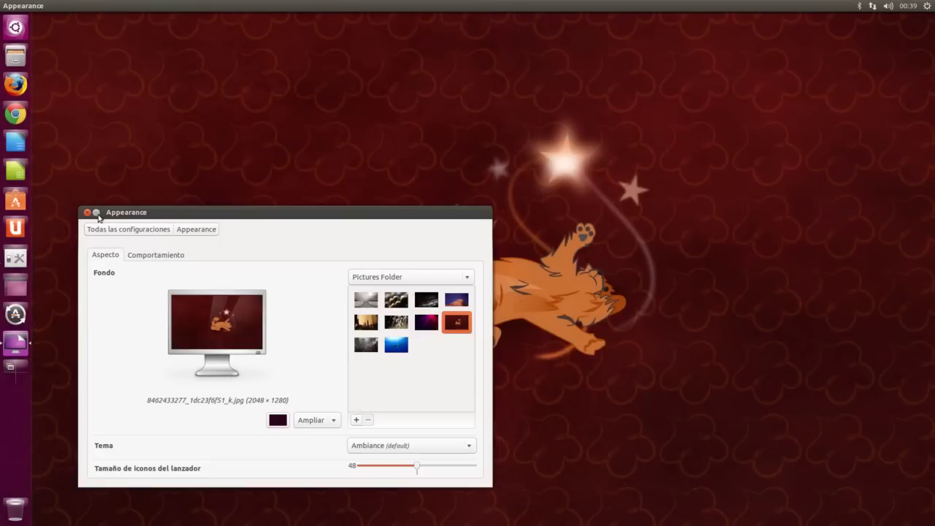
{"action": "left_click_drag", "start_coordinate": [97, 212], "coordinate": [99, 216]}
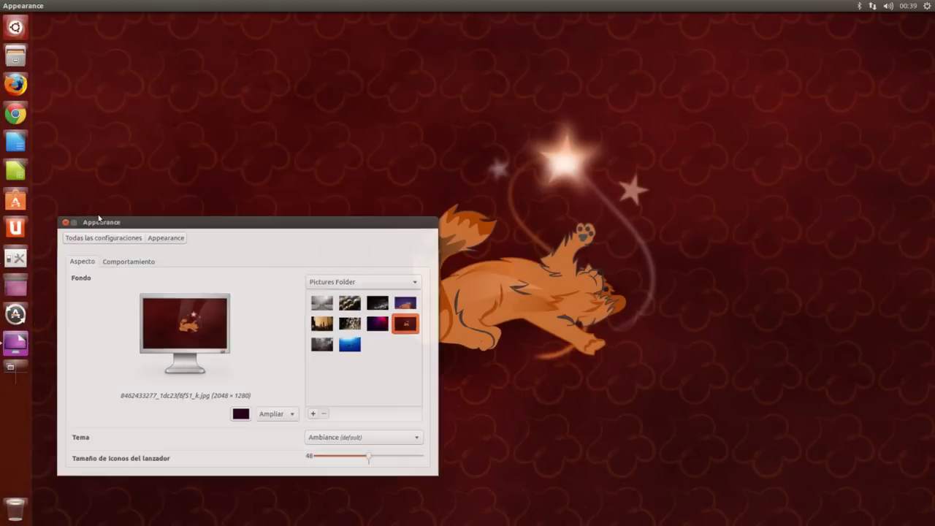
{"action": "key", "text": "ctrl+super+d"}
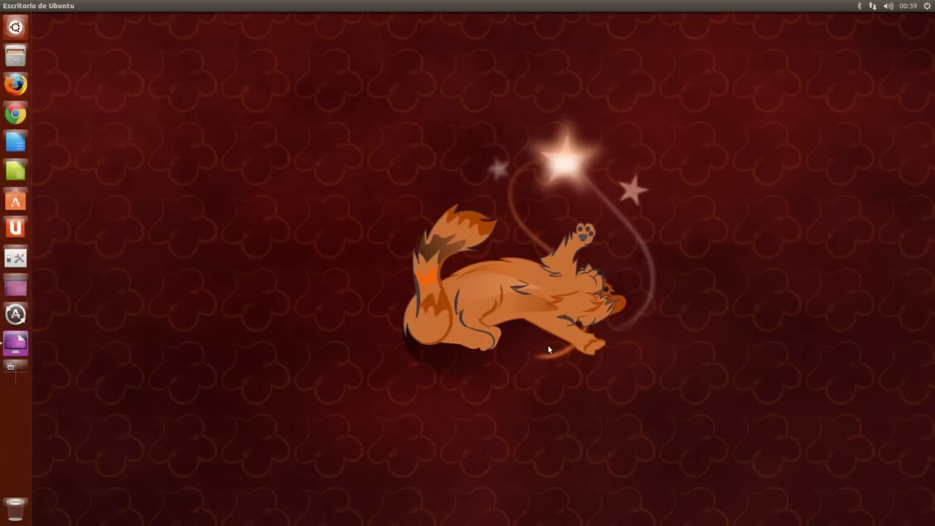
{"action": "left_click", "coordinate": [15, 343]}
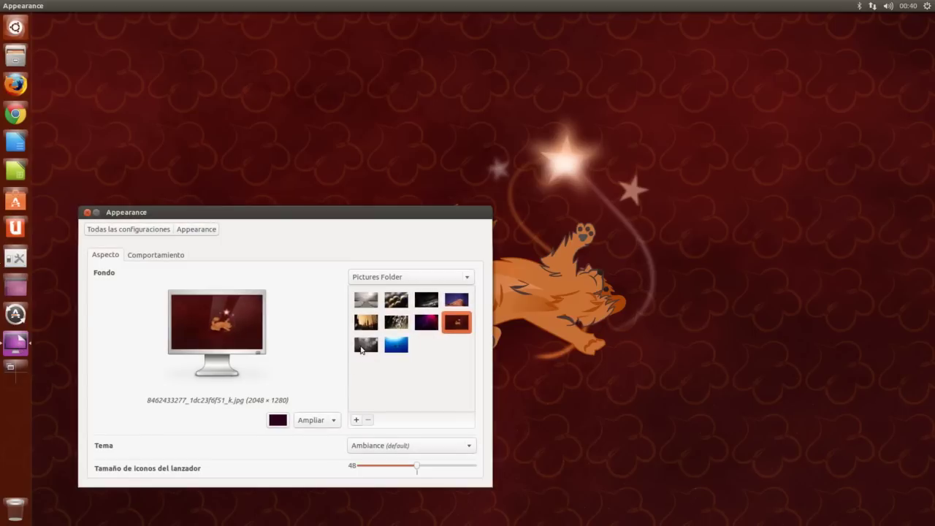
{"action": "left_click", "coordinate": [362, 348]}
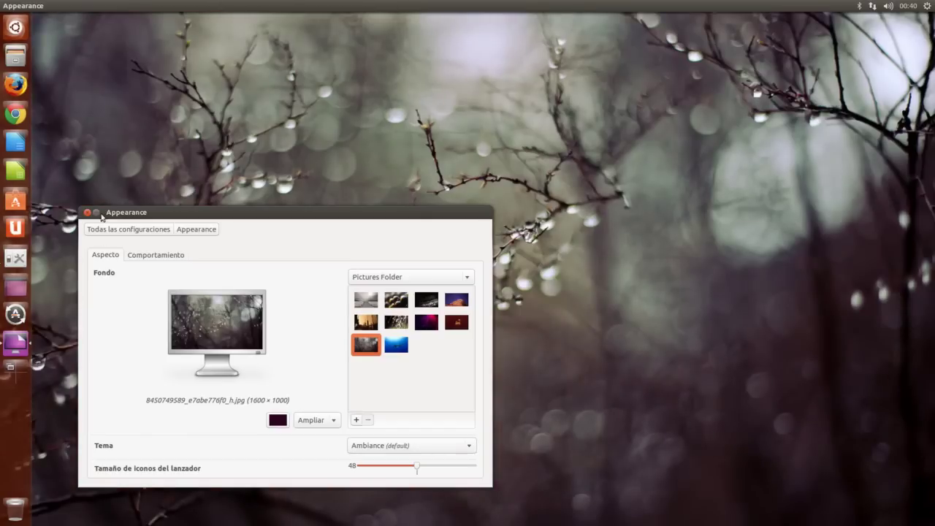
{"action": "left_click", "coordinate": [95, 212]}
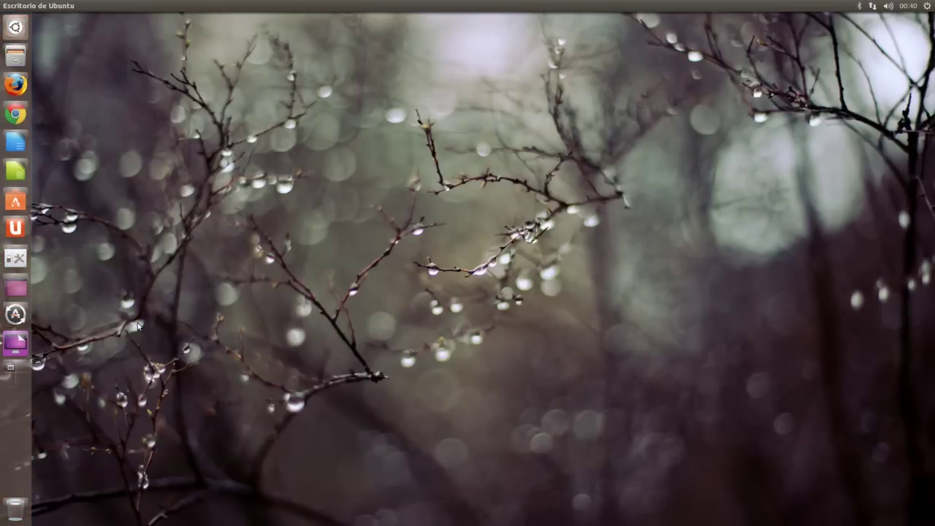
{"action": "left_click", "coordinate": [16, 342]}
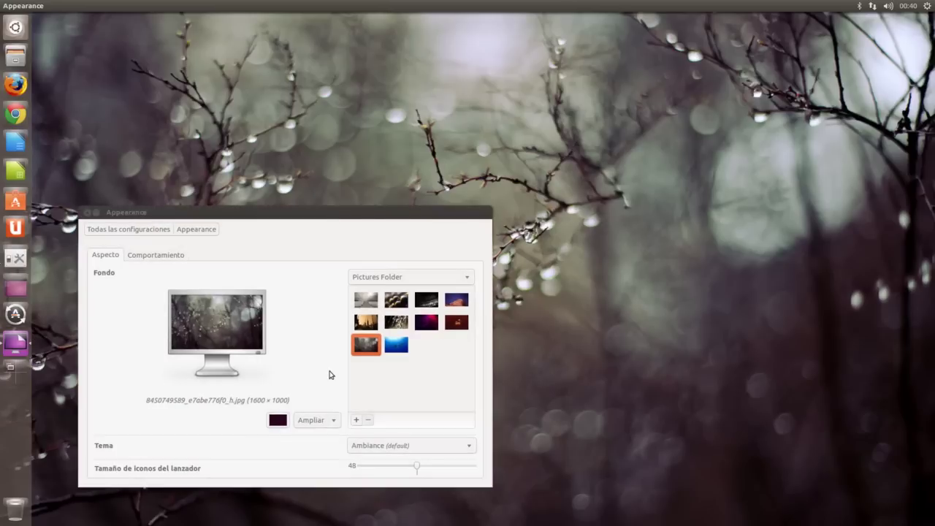
{"action": "left_click", "coordinate": [398, 355]}
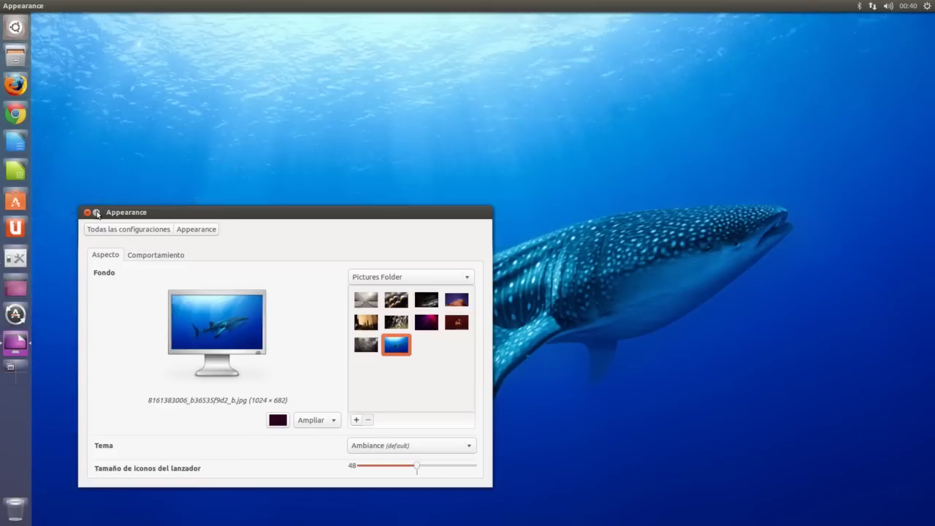
{"action": "left_click", "coordinate": [96, 212]}
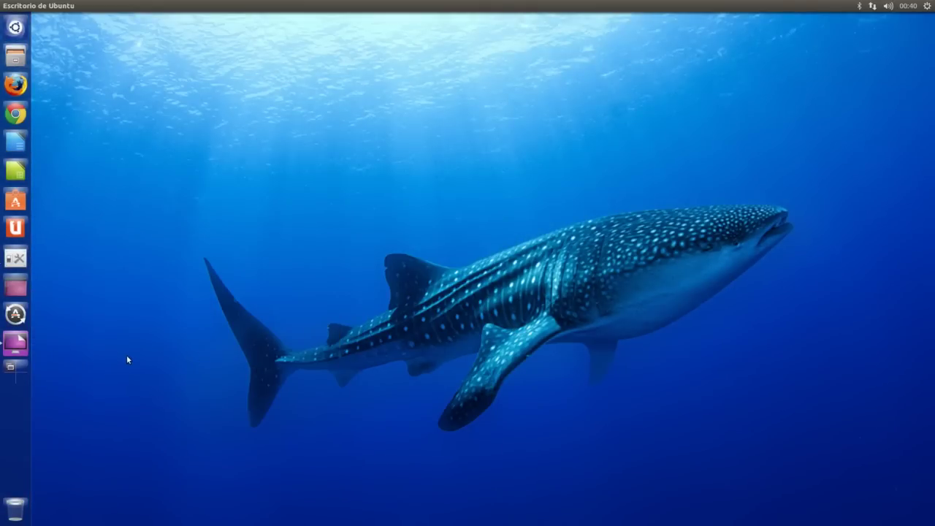
{"action": "left_click", "coordinate": [16, 344]}
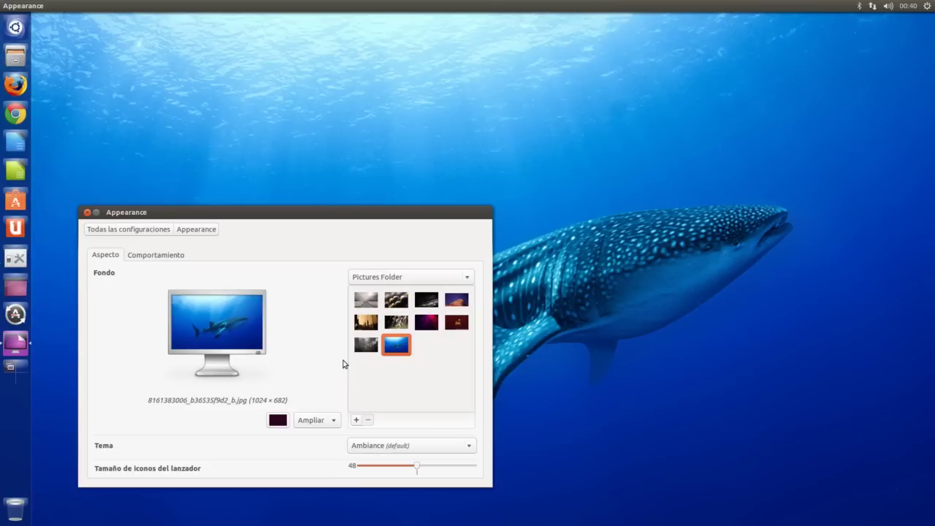
- Set the default Ubuntu picture from the Wallpapers collection as the desktop background and close the Appearance window
{"action": "left_click", "coordinate": [417, 280]}
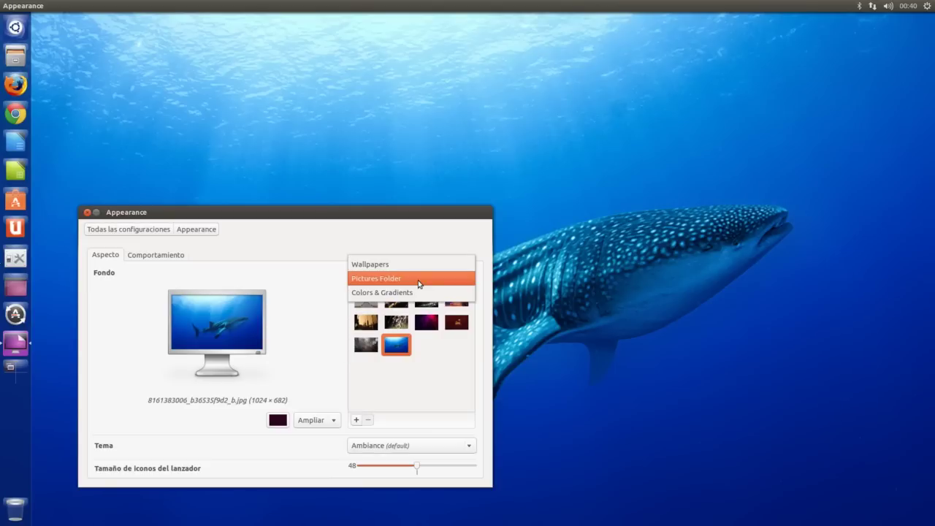
{"action": "left_click", "coordinate": [418, 268]}
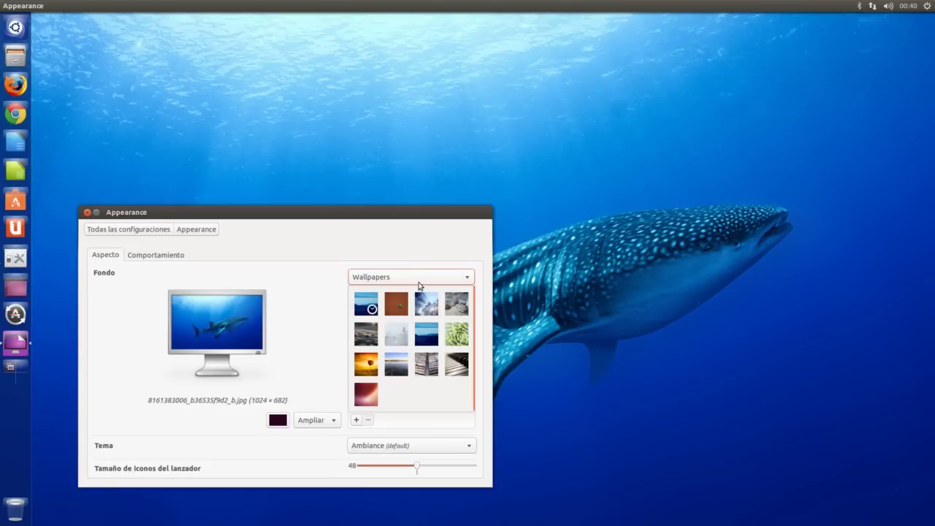
{"action": "left_click", "coordinate": [364, 396]}
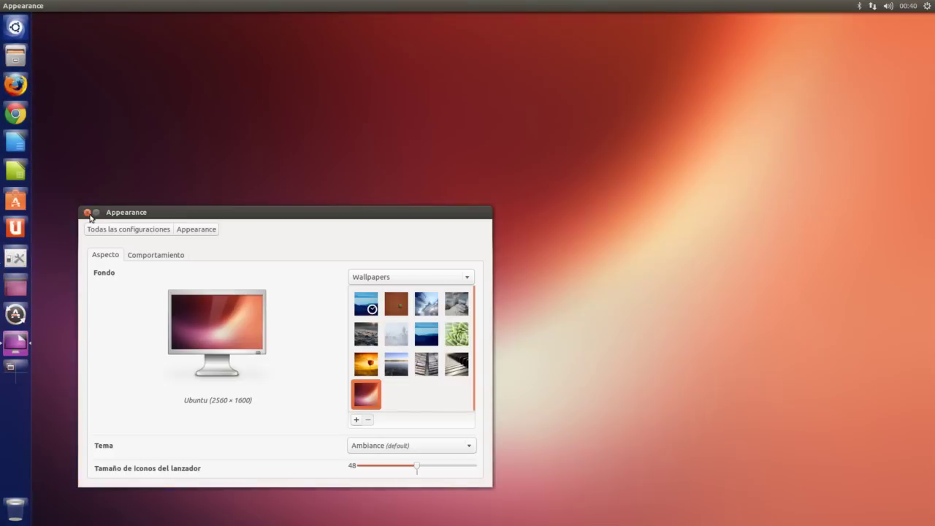
{"action": "left_click", "coordinate": [87, 212]}
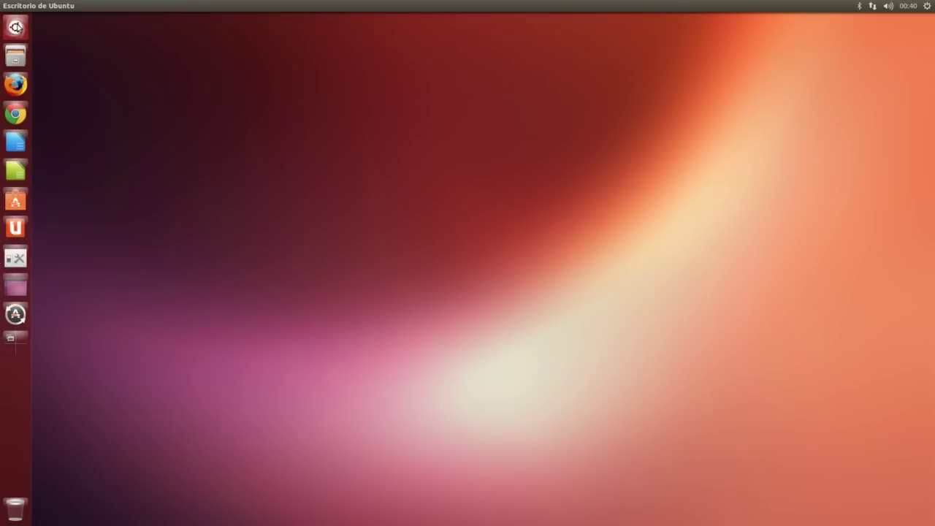
- Open the Dash, switch it to the applications lens and enlarge it to full screen
{"action": "left_click", "coordinate": [15, 27]}
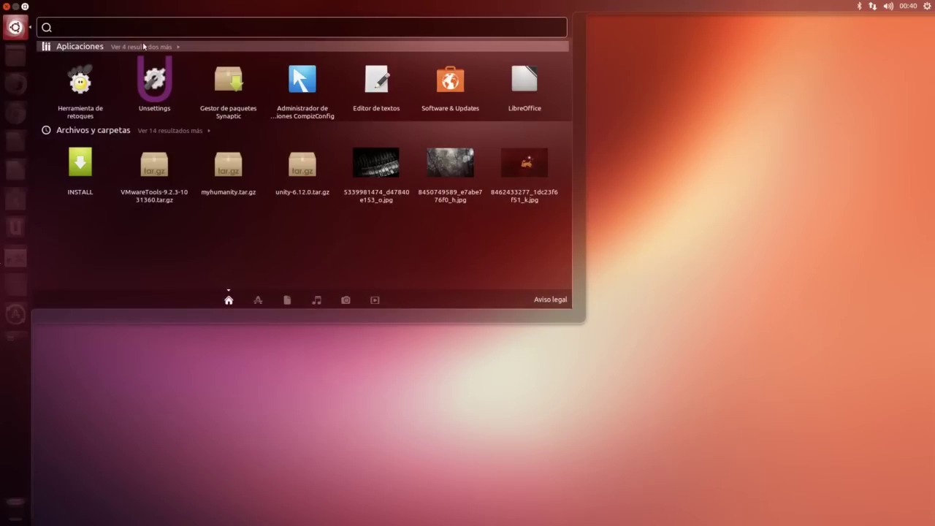
{"action": "left_click", "coordinate": [258, 322]}
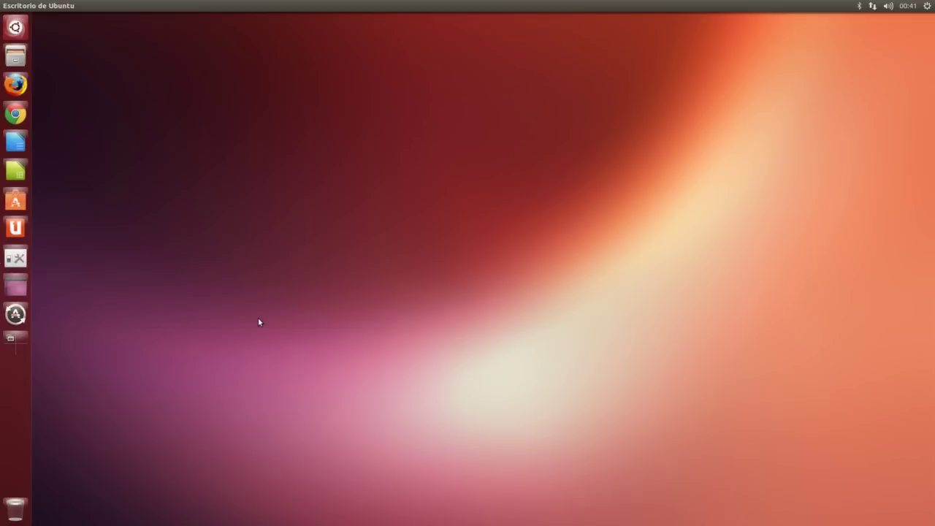
{"action": "left_click", "coordinate": [16, 28]}
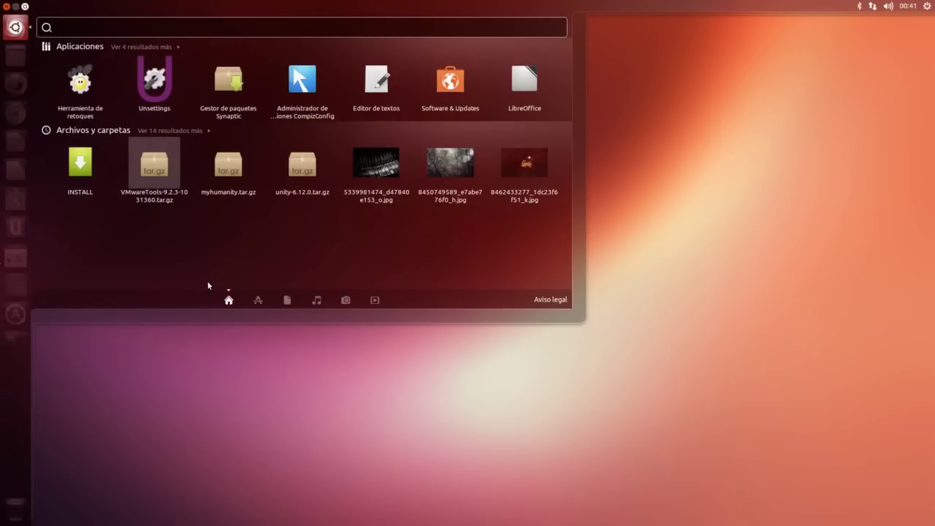
{"action": "left_click", "coordinate": [258, 301]}
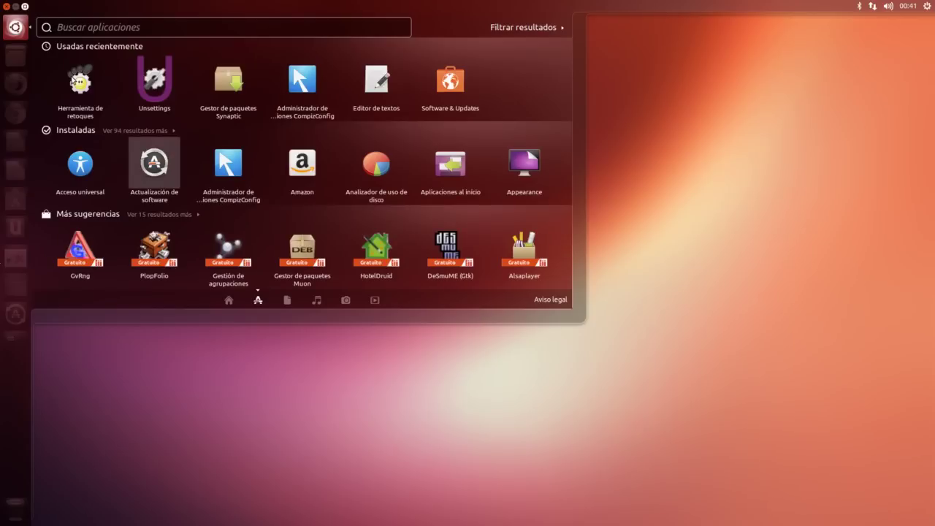
{"action": "left_click", "coordinate": [25, 6]}
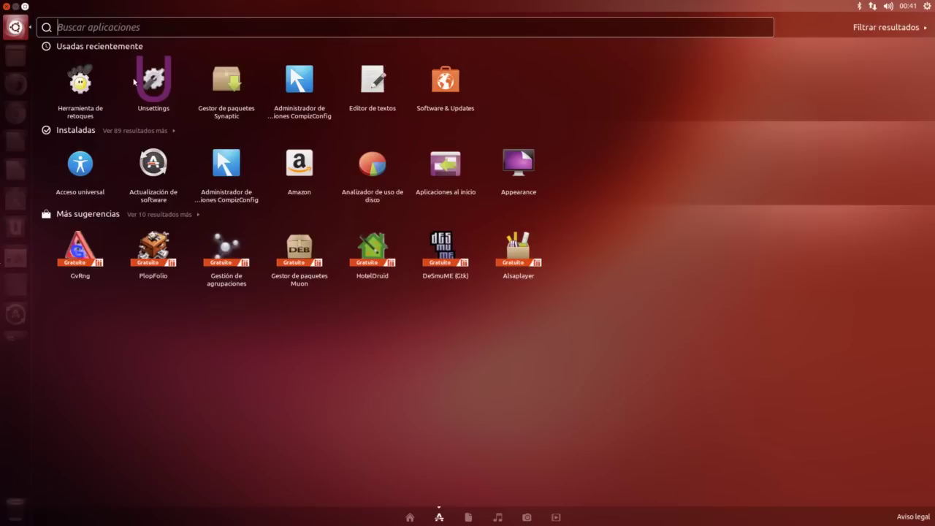
- Expand the Instaladas category and look through the complete list of installed applications
{"action": "left_click", "coordinate": [166, 133]}
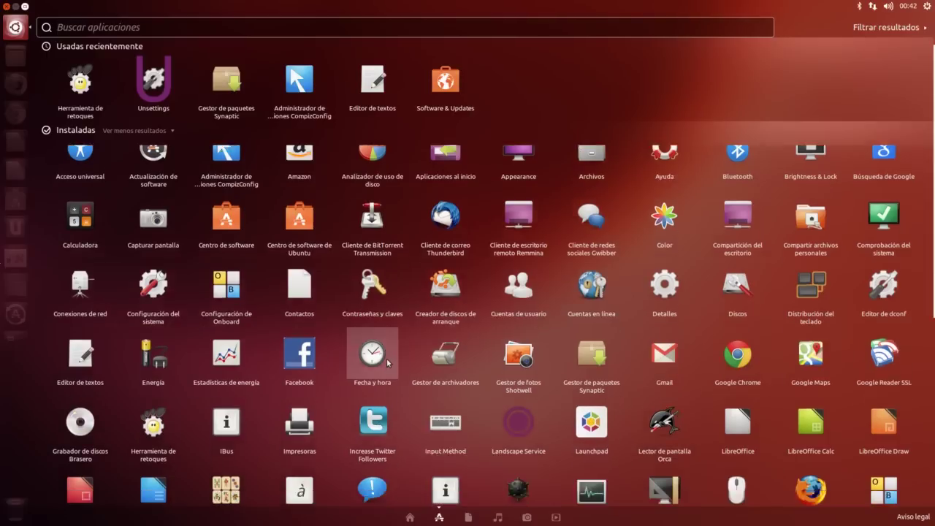
{"action": "scroll", "coordinate": [387, 362], "scroll_direction": "down", "scroll_amount": 2}
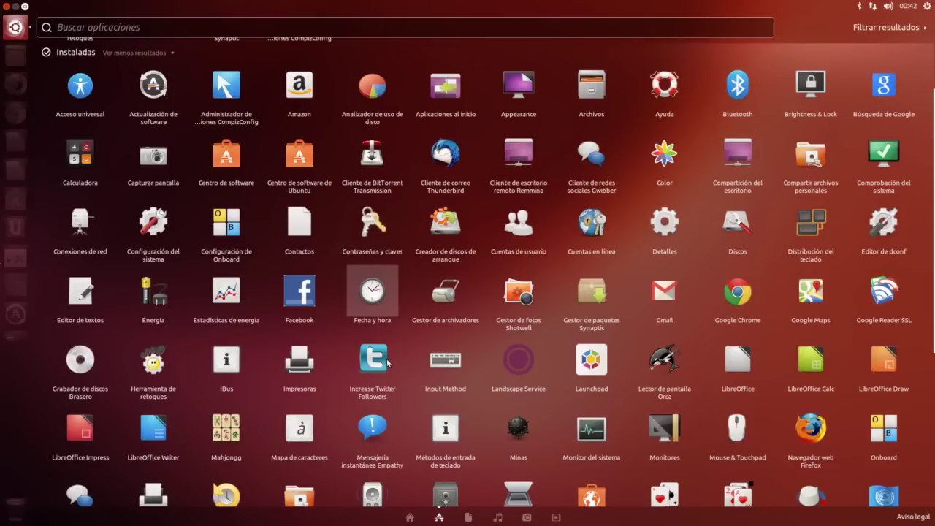
{"action": "scroll", "coordinate": [387, 358], "scroll_direction": "down", "scroll_amount": 1}
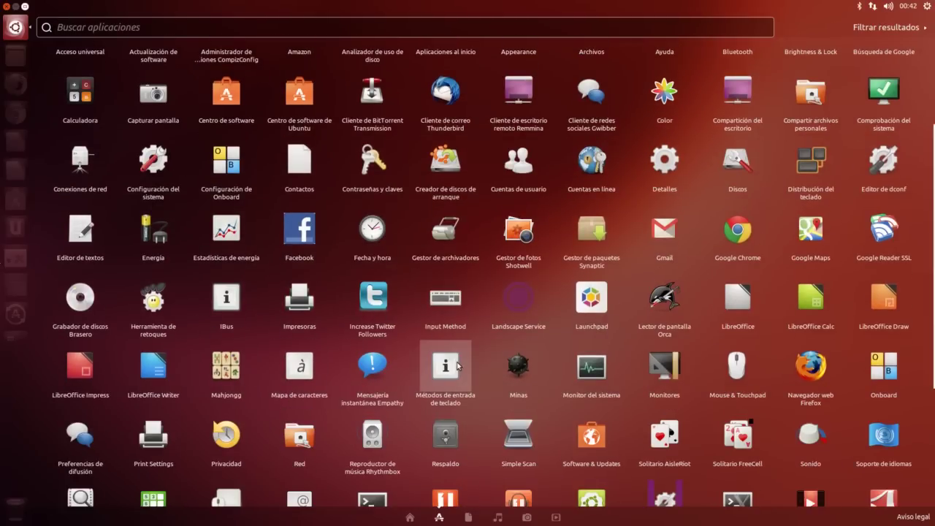
{"action": "scroll", "coordinate": [458, 365], "scroll_direction": "down", "scroll_amount": 1}
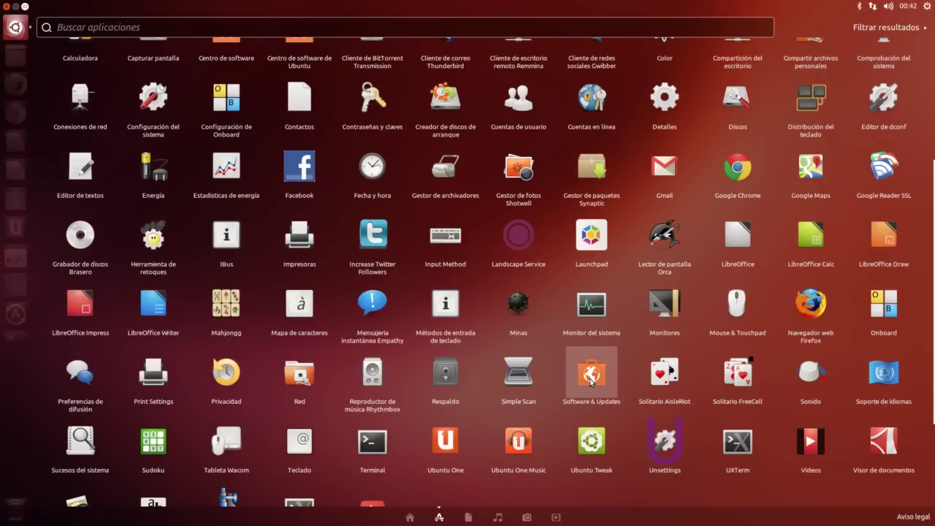
{"action": "scroll", "coordinate": [591, 381], "scroll_direction": "down", "scroll_amount": 1}
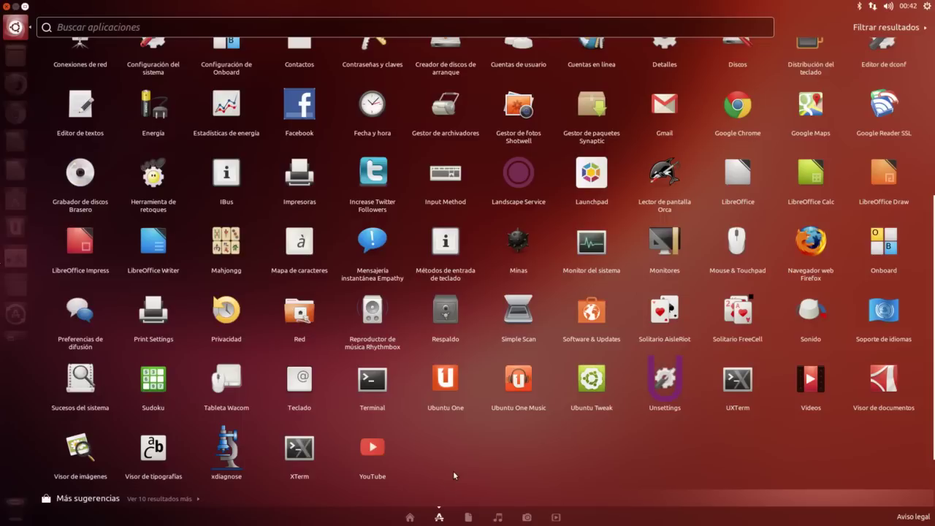
- Look through the Dash's files, music, photos and videos lenses, expanding the suggested videos (Más sugerencias)
{"action": "left_click", "coordinate": [467, 517]}
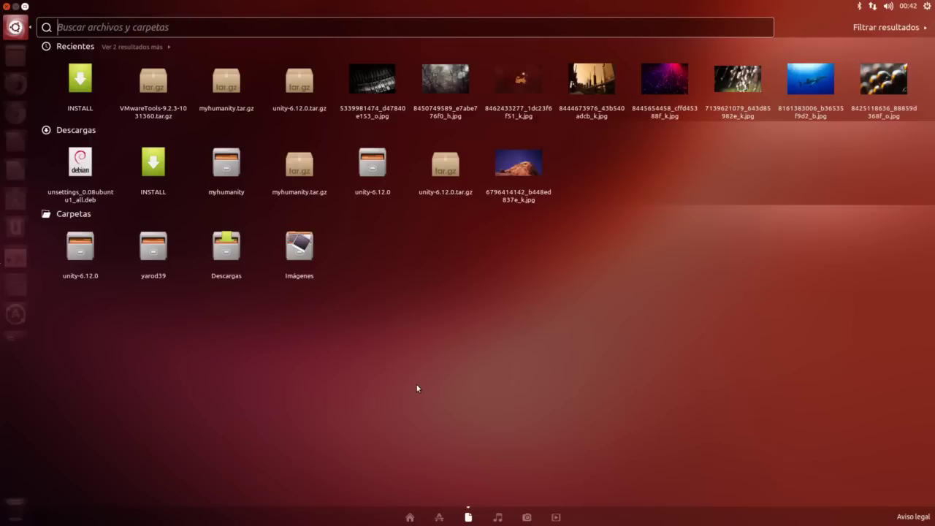
{"action": "left_click", "coordinate": [497, 517]}
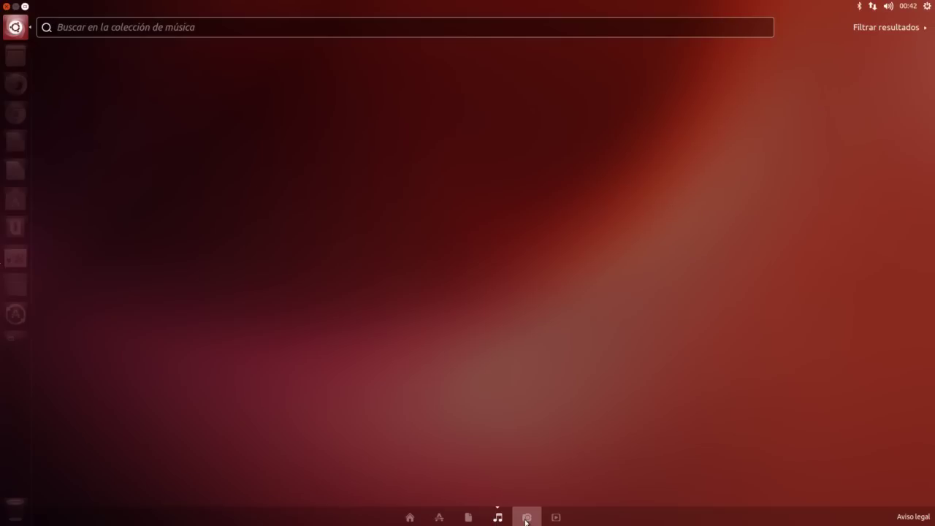
{"action": "left_click", "coordinate": [526, 519]}
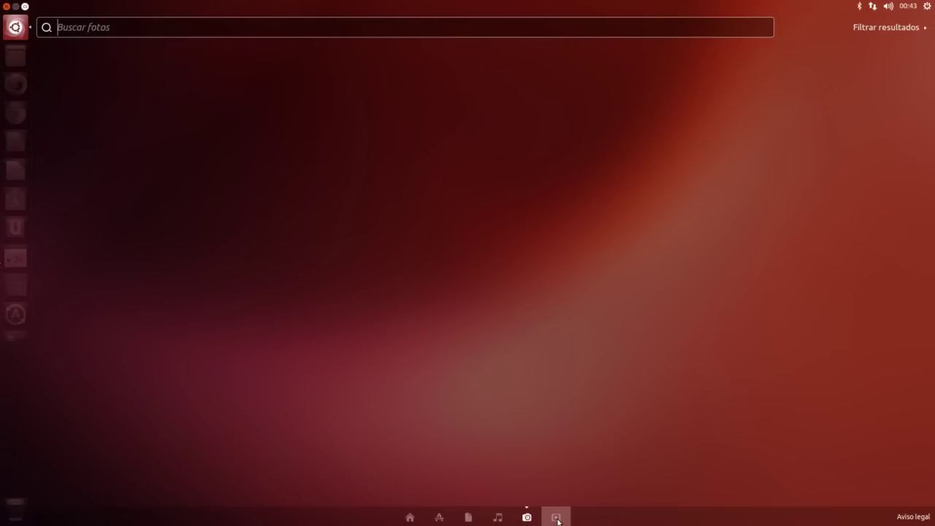
{"action": "left_click", "coordinate": [556, 519]}
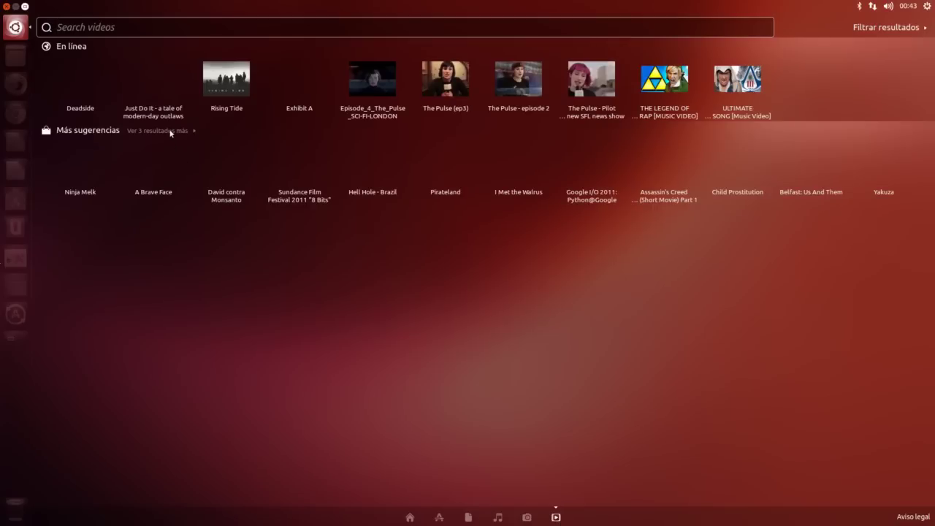
{"action": "left_click", "coordinate": [172, 132]}
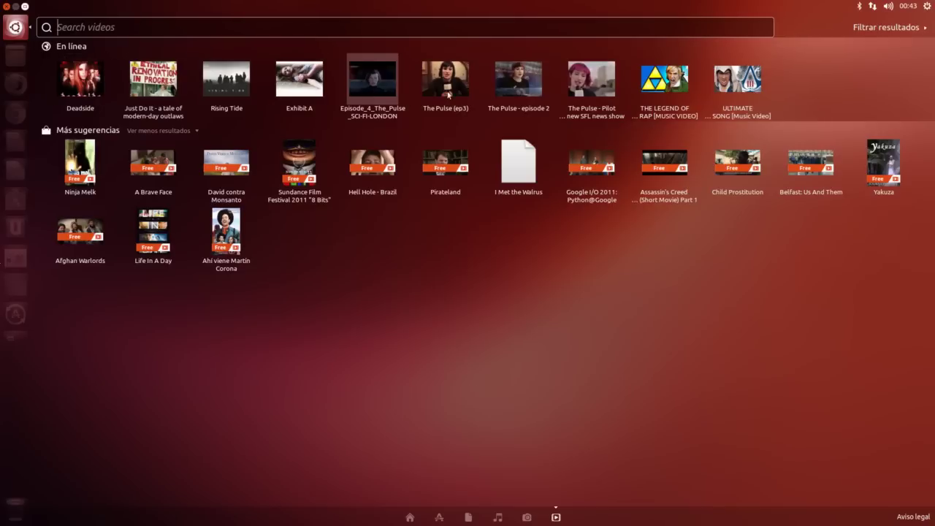
- Open the online video The Pulse (ep3) from the Dash in Chrome, view its page and close the browser
{"action": "left_click", "coordinate": [452, 89]}
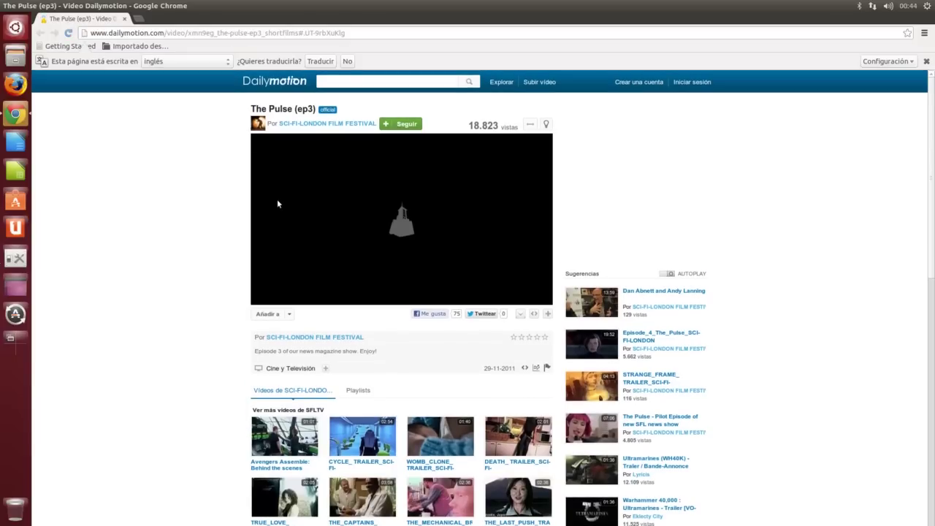
{"action": "left_click", "coordinate": [310, 182]}
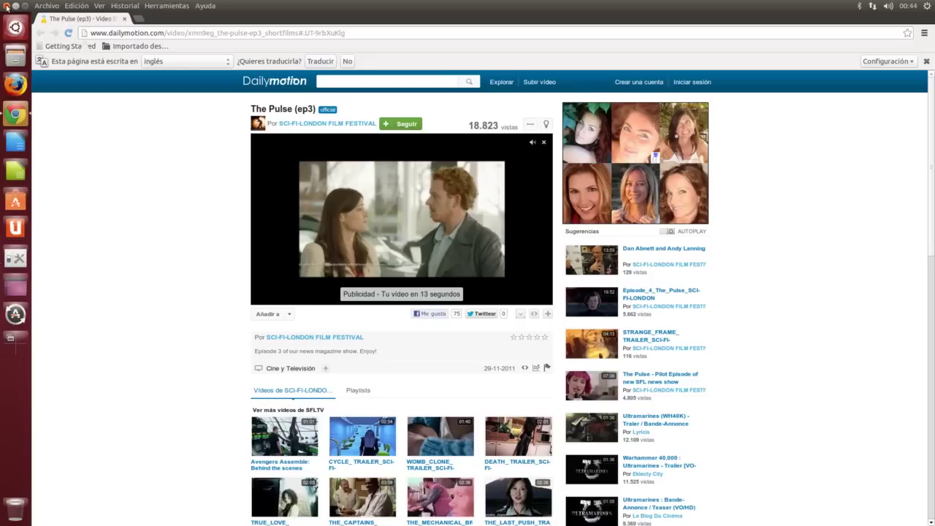
{"action": "left_click", "coordinate": [7, 6]}
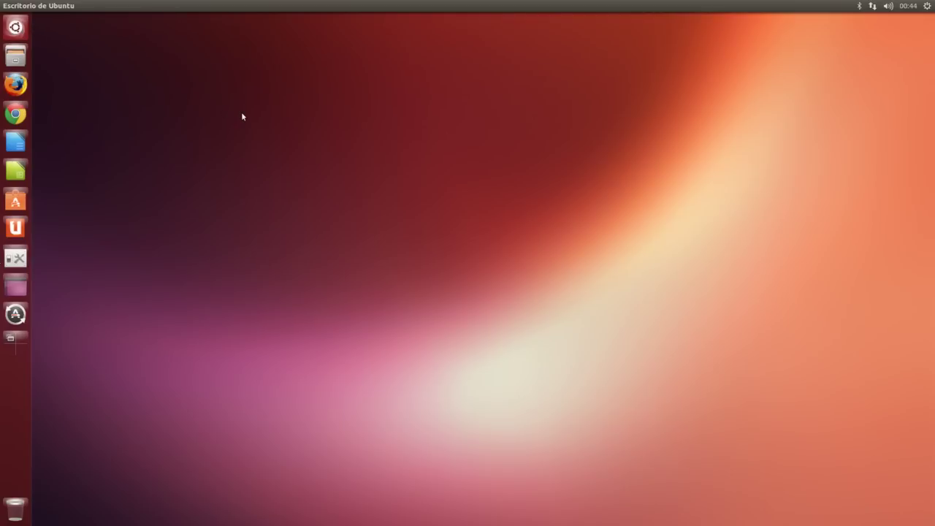
- Open the system settings overview, look over its categories and close it
{"action": "left_click", "coordinate": [18, 261]}
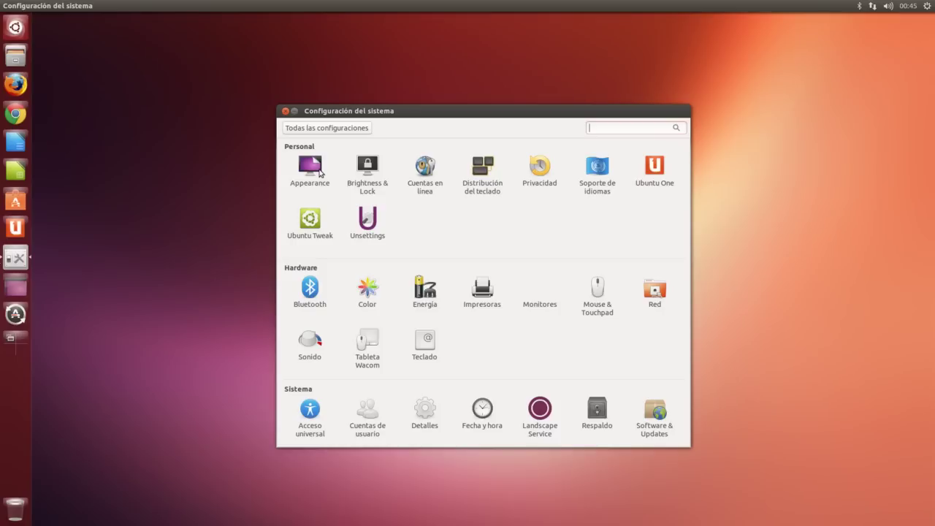
{"action": "left_click", "coordinate": [285, 111]}
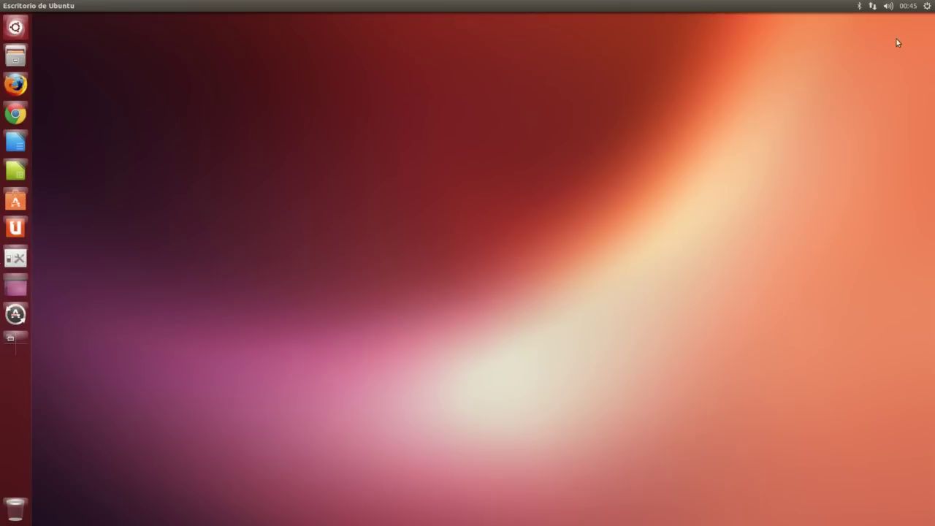
- Bring up the log out dialog and the shut down dialog to view them, dismissing each without ending the session
{"action": "left_click", "coordinate": [926, 7]}
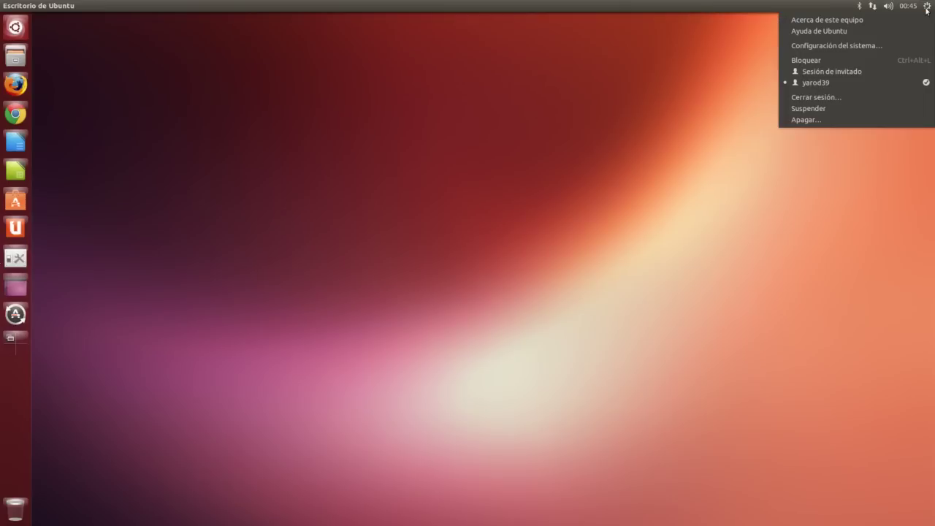
{"action": "left_click", "coordinate": [921, 100]}
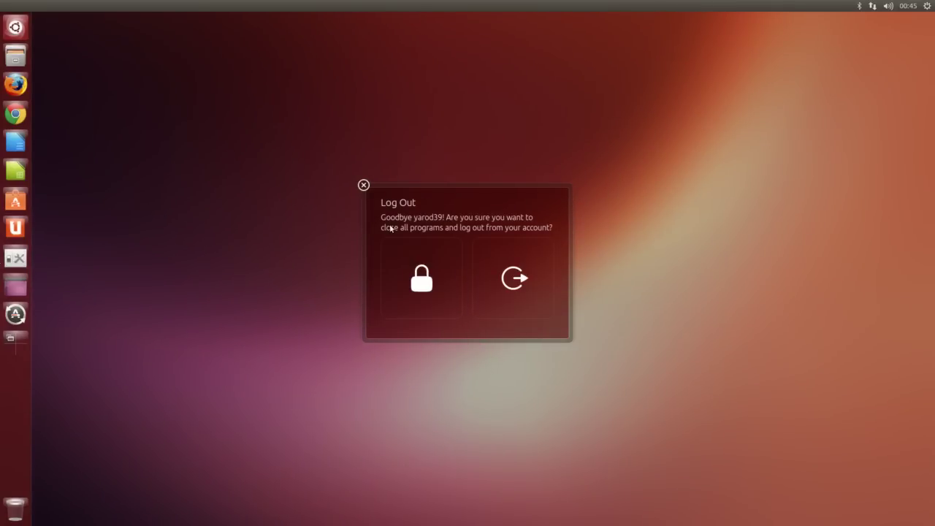
{"action": "left_click", "coordinate": [363, 185]}
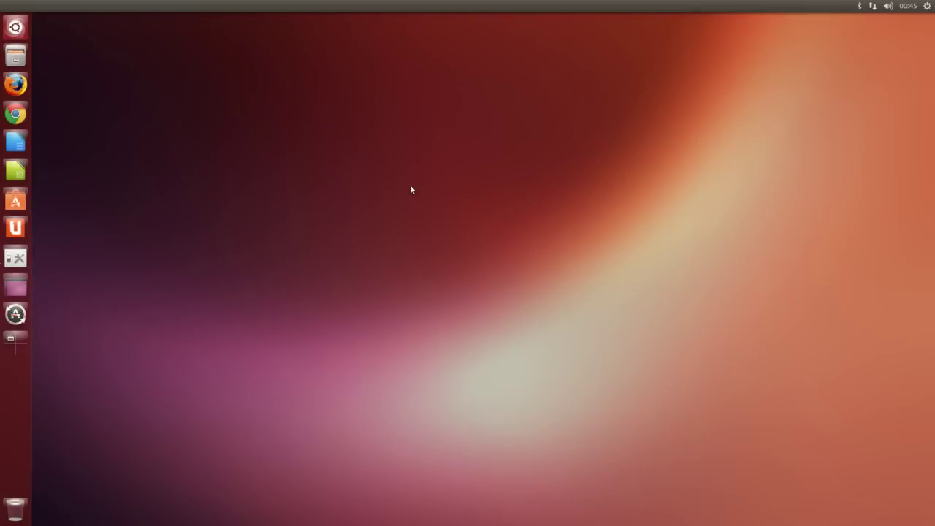
{"action": "left_click", "coordinate": [932, 6]}
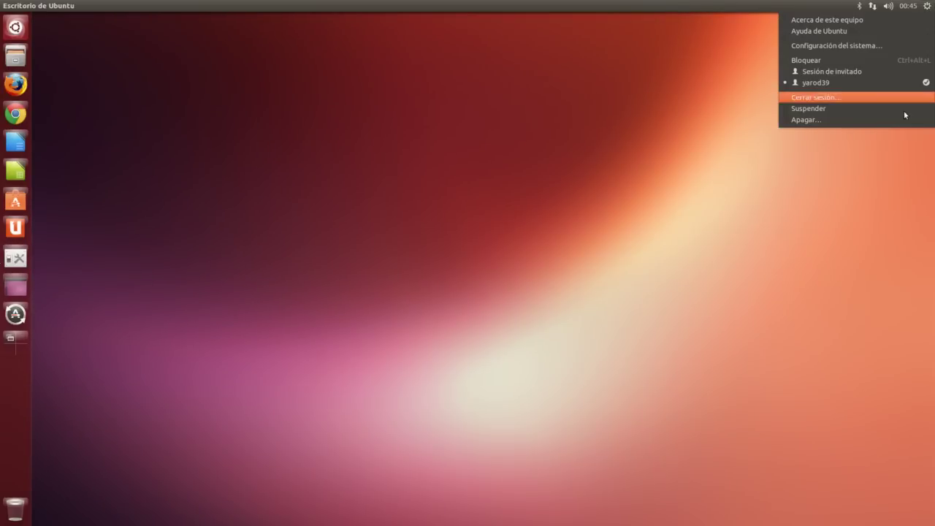
{"action": "left_click", "coordinate": [903, 119]}
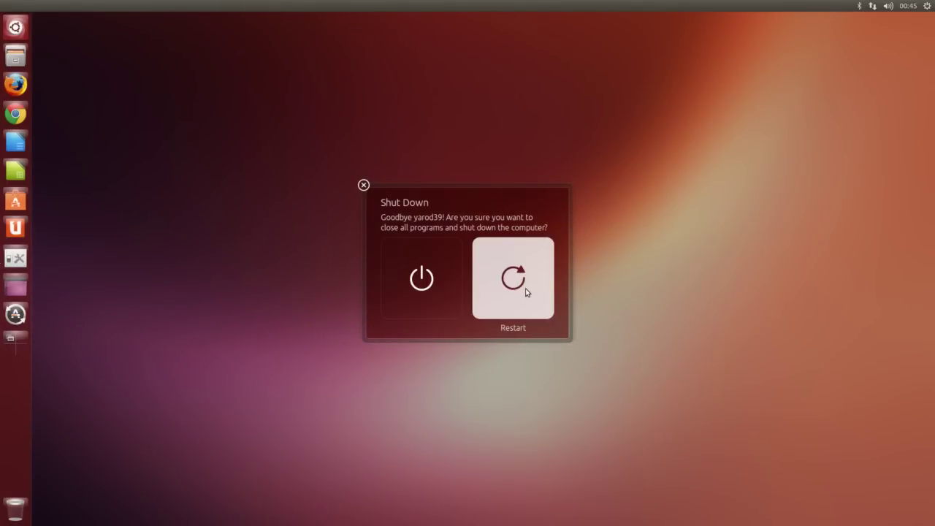
{"action": "left_click", "coordinate": [364, 185]}
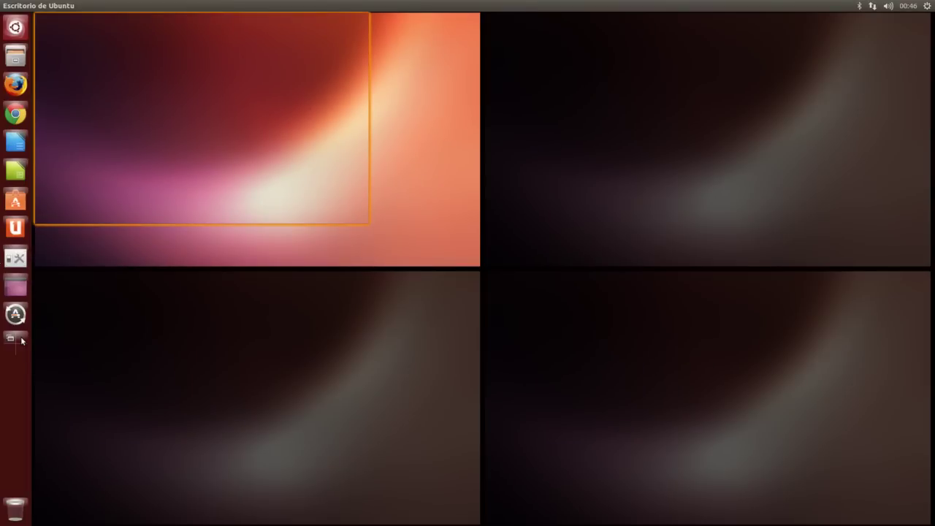
- Leave the workspace overview and open the Ubuntu Software Center
{"action": "left_click", "coordinate": [21, 341]}
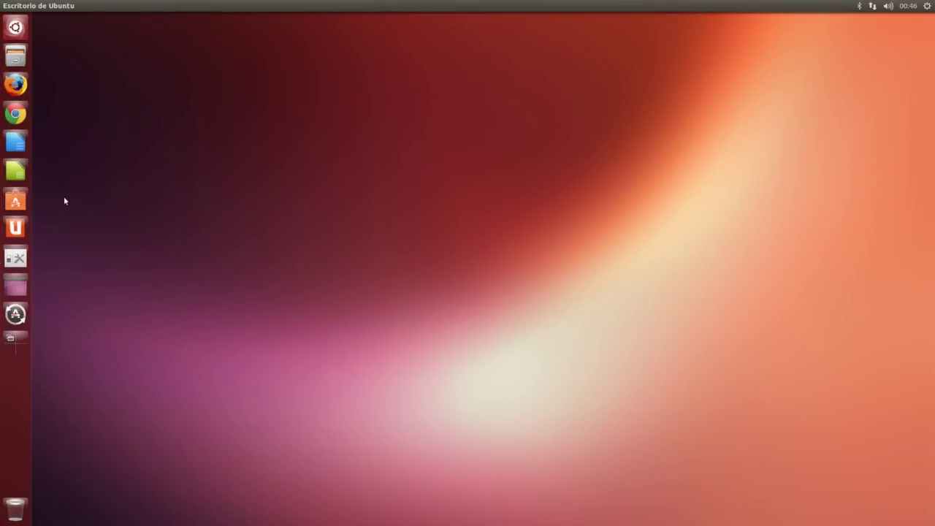
{"action": "left_click", "coordinate": [14, 202]}
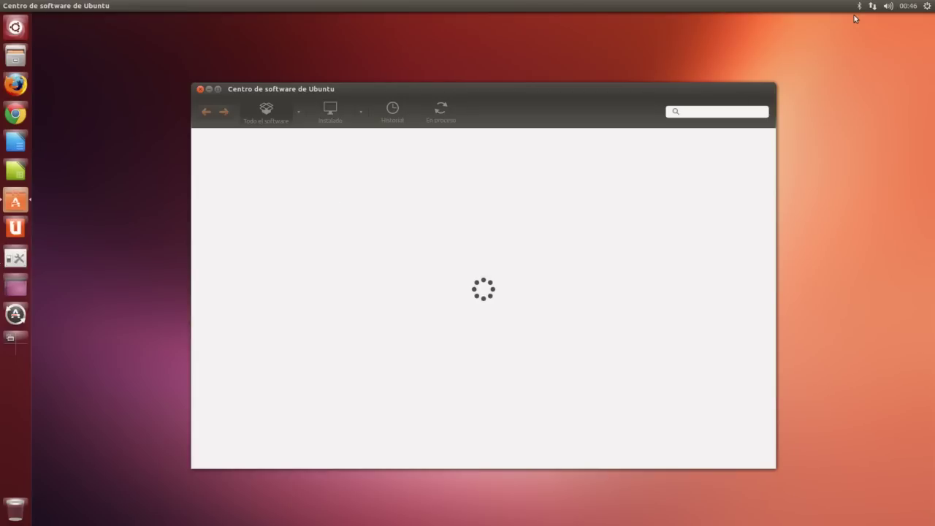
- Open the date and time settings from the clock's calendar and go to the Reloj options
{"action": "left_click", "coordinate": [917, 7]}
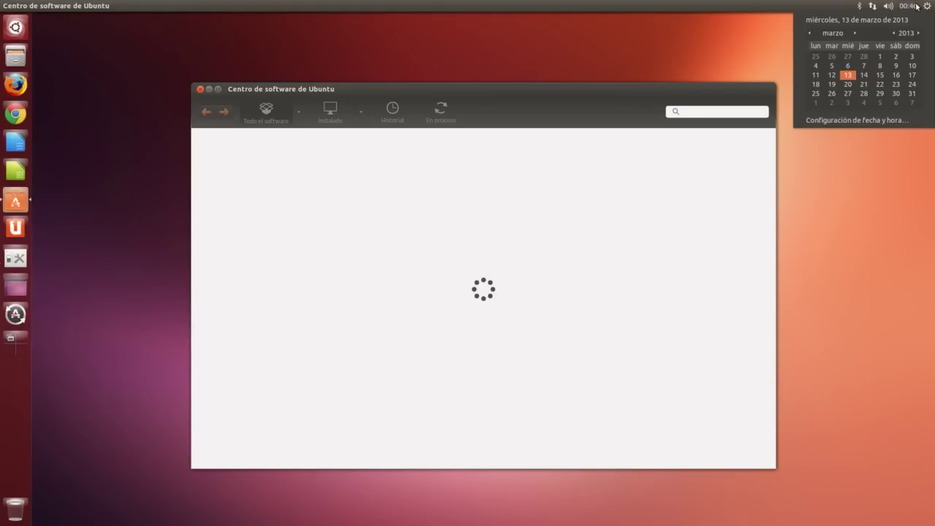
{"action": "left_click", "coordinate": [877, 121]}
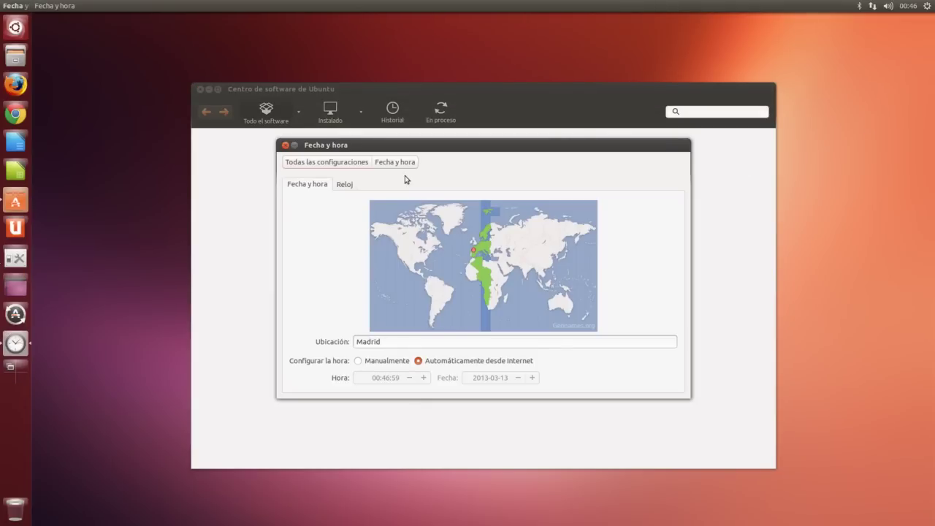
{"action": "left_click", "coordinate": [344, 186]}
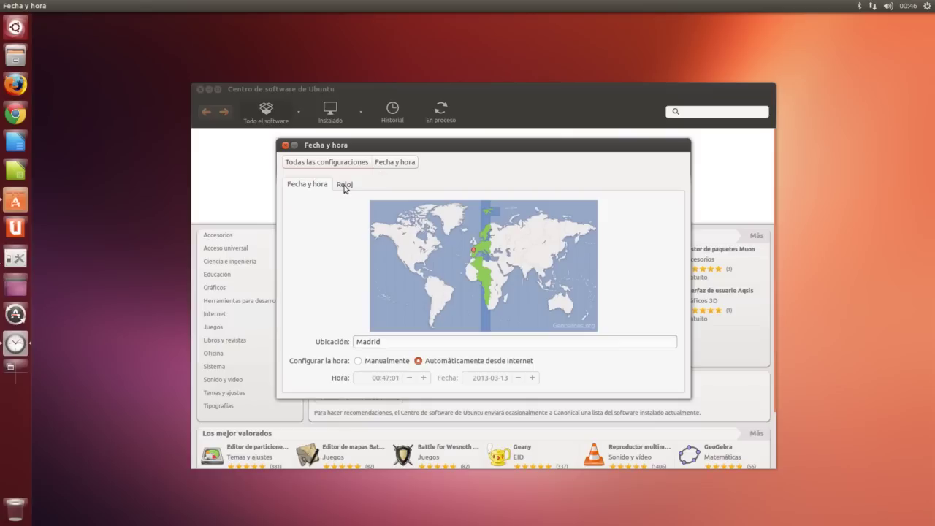
- Make the menu bar clock show the day of the week plus the date and month, and close the date settings
{"action": "left_click", "coordinate": [329, 232]}
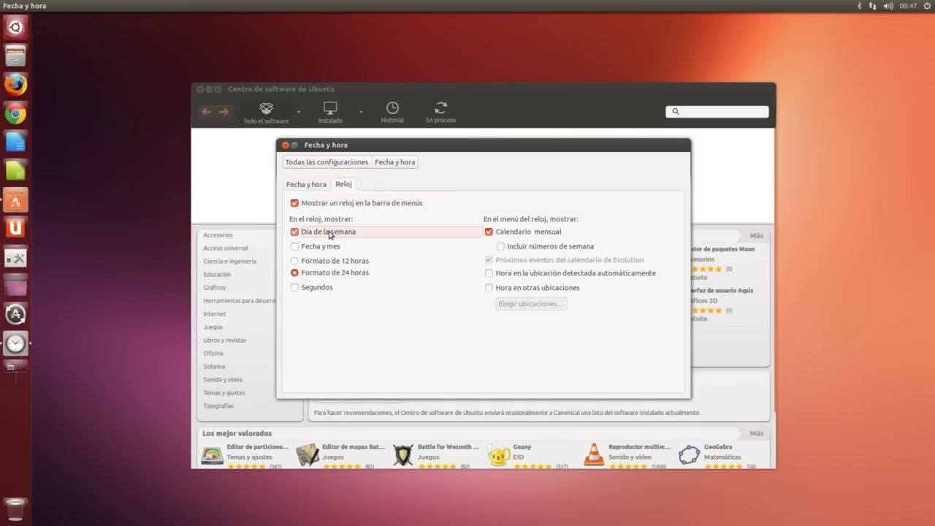
{"action": "left_click", "coordinate": [323, 250]}
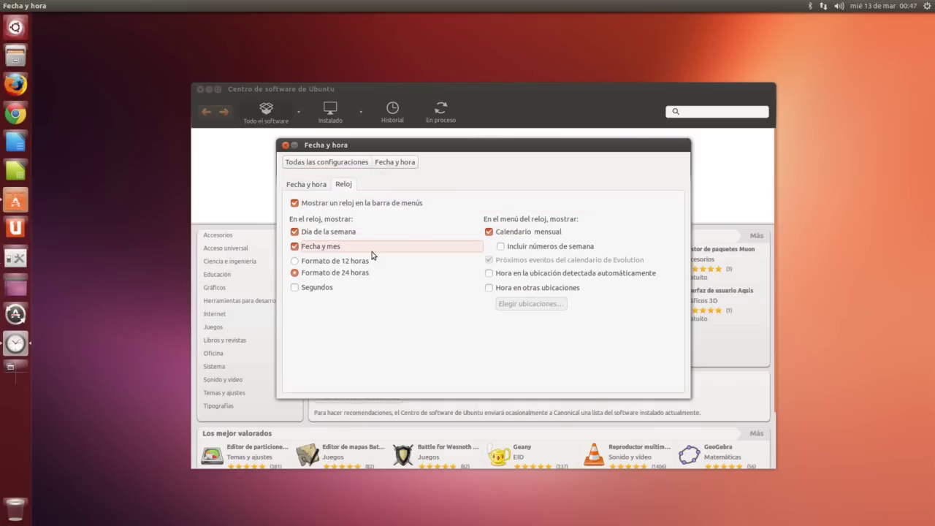
{"action": "left_click", "coordinate": [285, 145]}
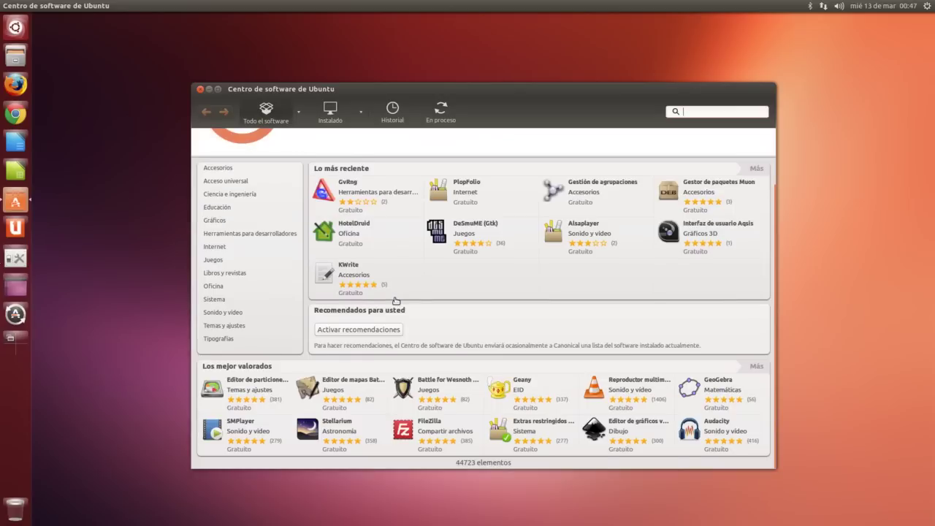
- Browse the full list of top-rated applications (Los mejor valorados) in the Software Center and close the window
{"action": "scroll", "coordinate": [395, 301], "scroll_direction": "down", "scroll_amount": 2}
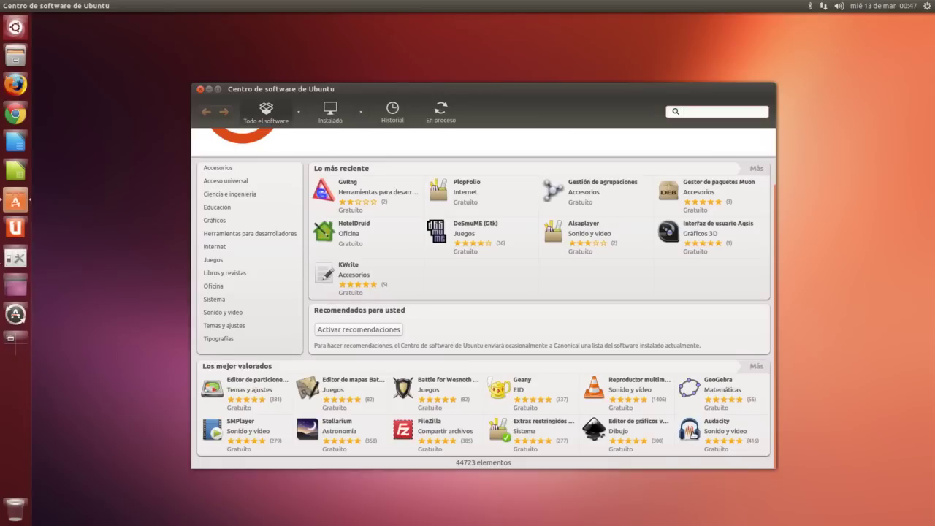
{"action": "left_click", "coordinate": [756, 367]}
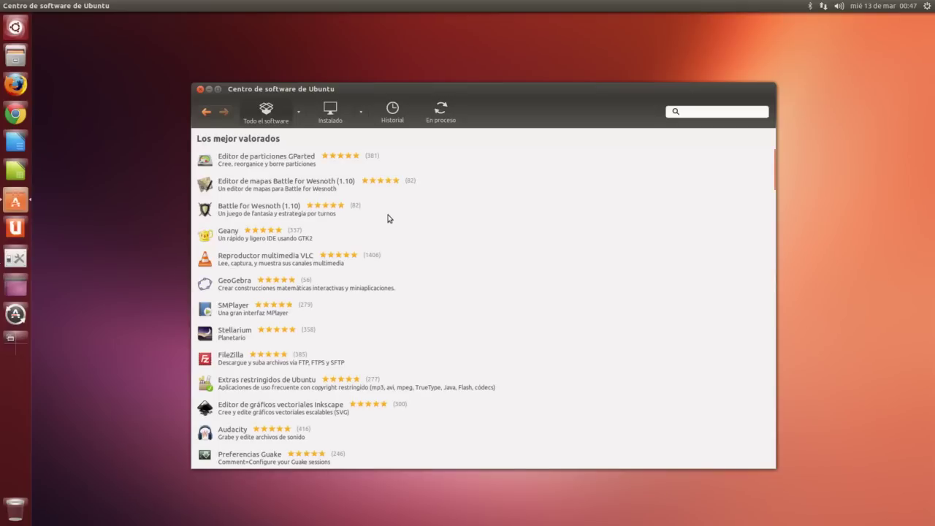
{"action": "scroll", "coordinate": [372, 227], "scroll_direction": "down", "scroll_amount": 10}
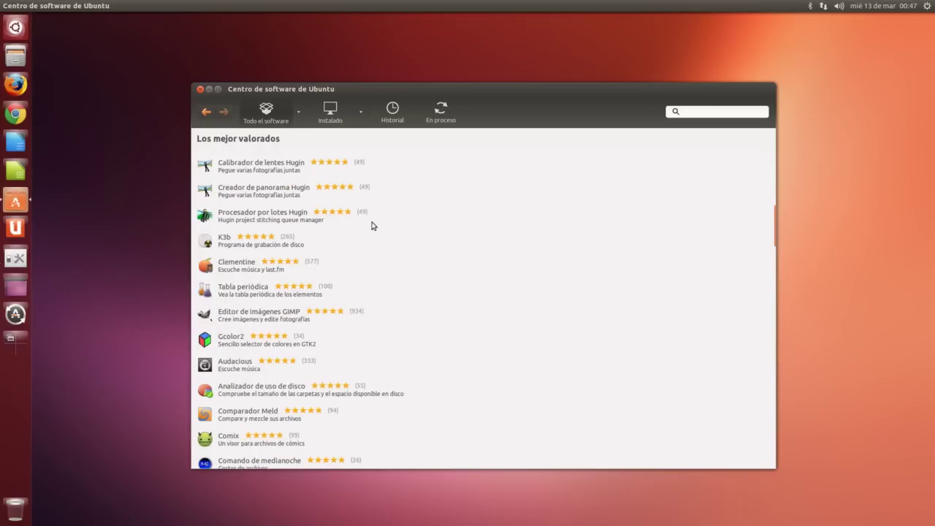
{"action": "scroll", "coordinate": [372, 225], "scroll_direction": "down", "scroll_amount": 4}
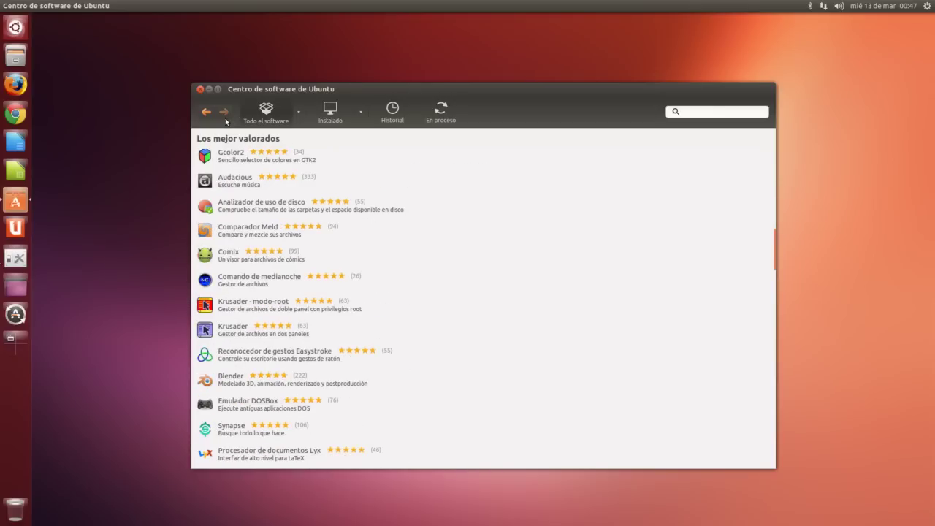
{"action": "left_click", "coordinate": [200, 89]}
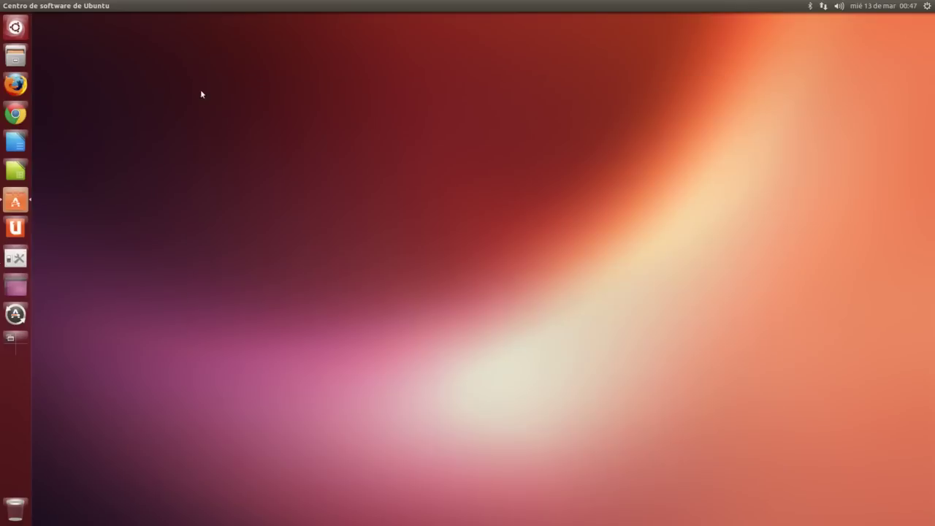
- Open LibreOffice Writer, view its version information in the About dialog, and close both the dialog and Writer
{"action": "left_click", "coordinate": [16, 143]}
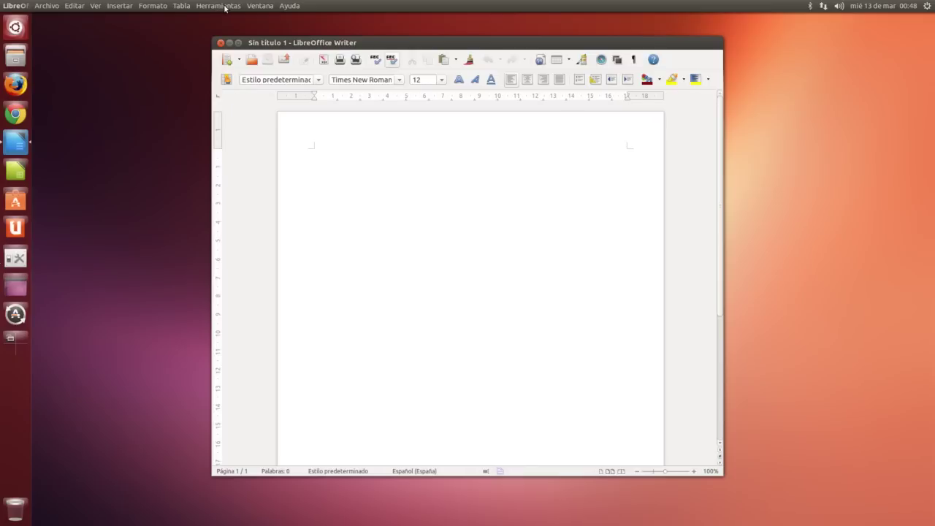
{"action": "left_click", "coordinate": [291, 6]}
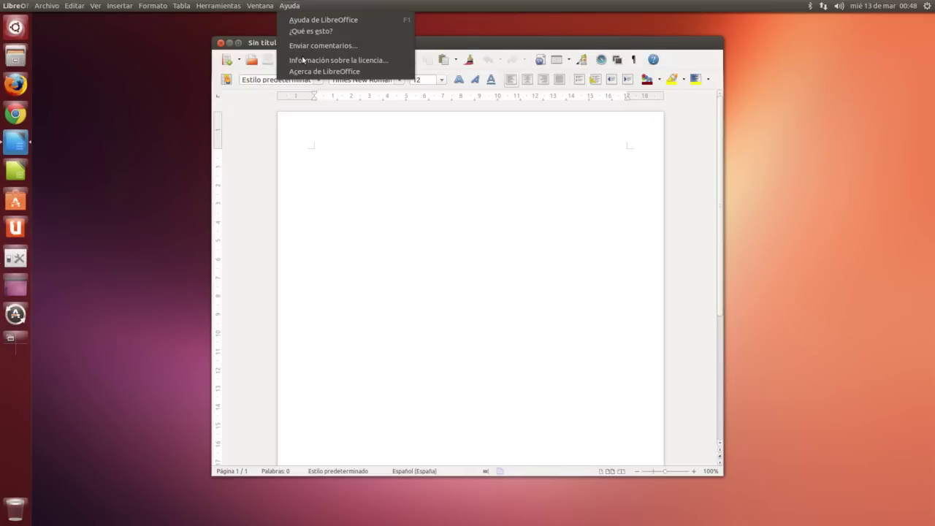
{"action": "key", "text": "Escape"}
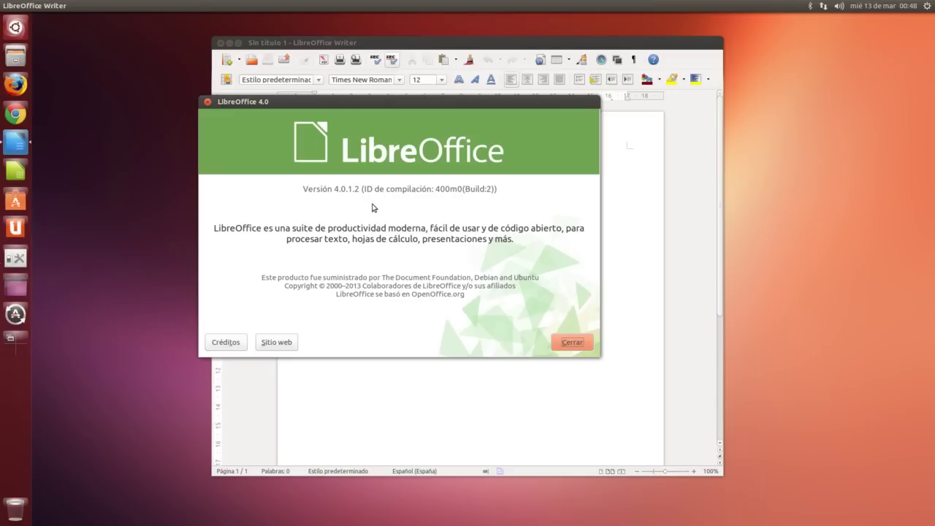
{"action": "left_click", "coordinate": [574, 344]}
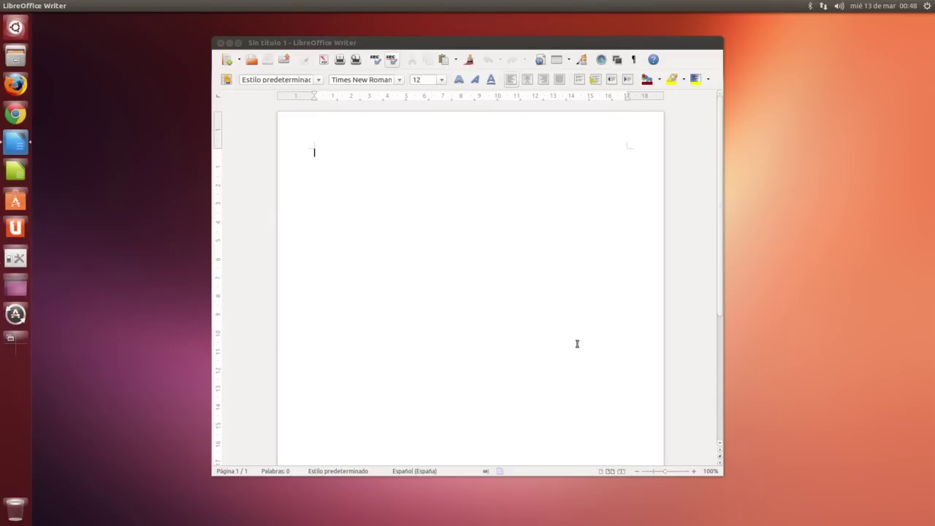
{"action": "left_click", "coordinate": [221, 44]}
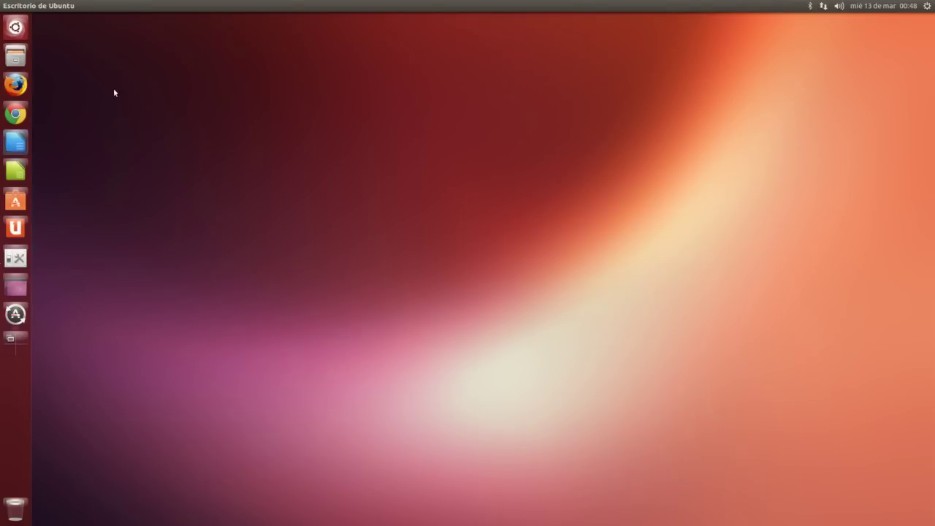
- Launch Firefox, open the file manager to view its launcher shortcuts and the home folder, and close the file manager
{"action": "left_click", "coordinate": [22, 86]}
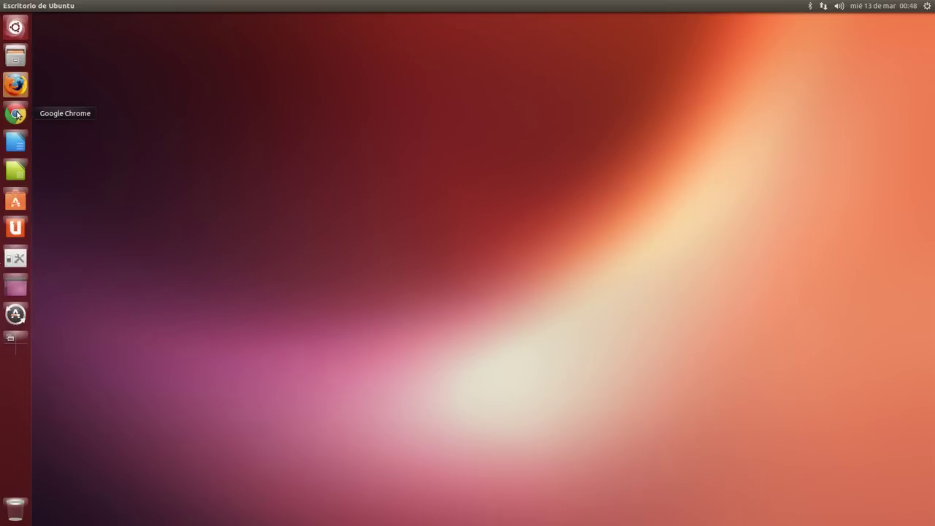
{"action": "left_click", "coordinate": [15, 56]}
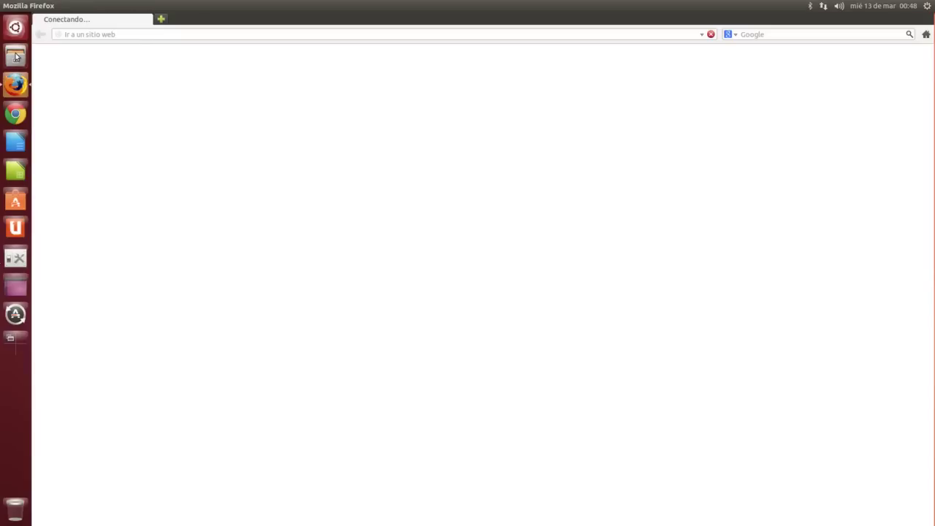
{"action": "right_click", "coordinate": [15, 56]}
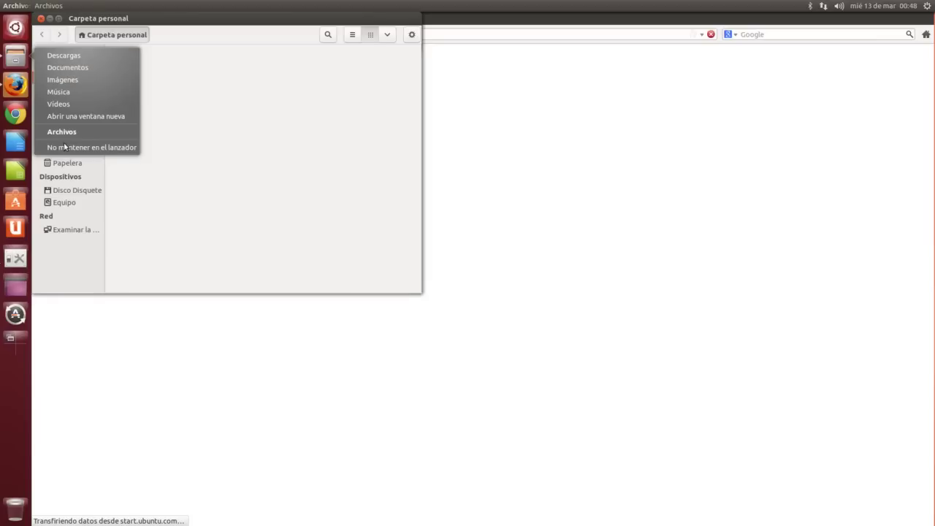
{"action": "left_click", "coordinate": [140, 20]}
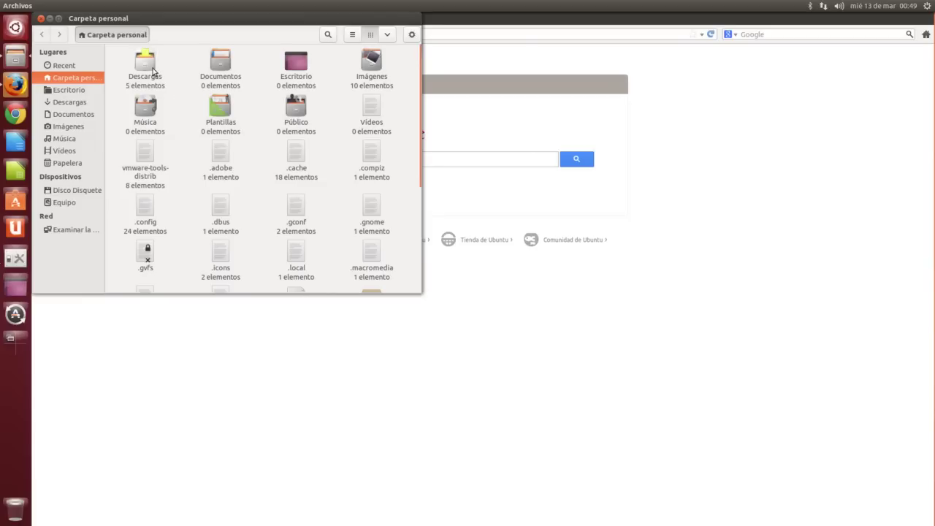
{"action": "left_click", "coordinate": [40, 19]}
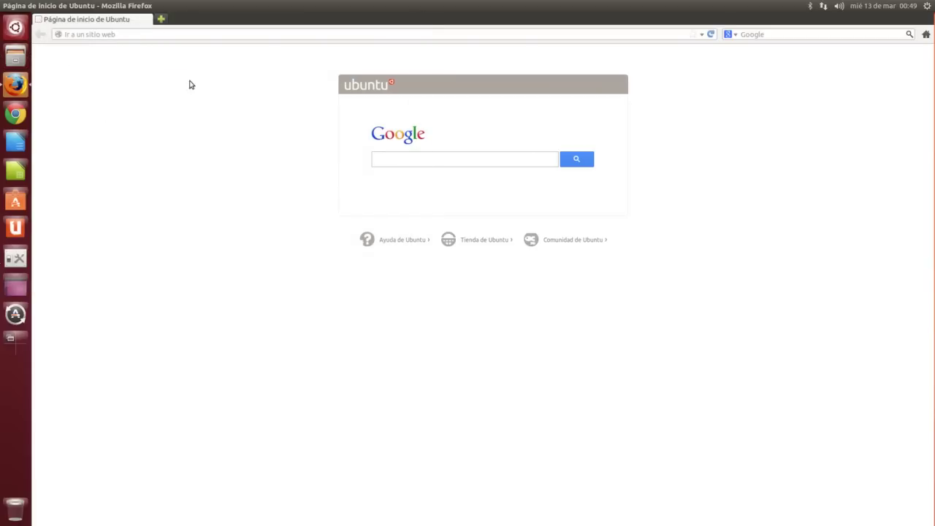
- View the version information in Firefox's About dialog, and close both the dialog and the browser
{"action": "mouse_move", "coordinate": [114, 8]}
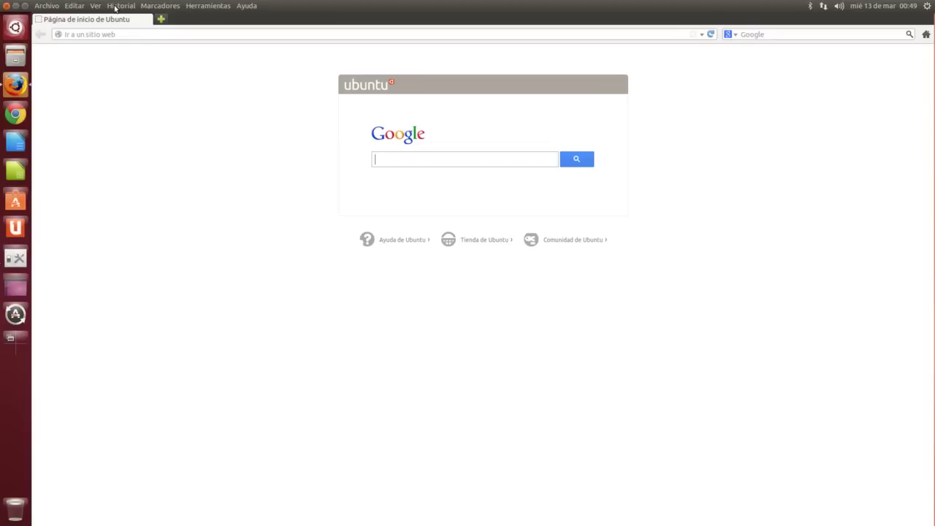
{"action": "left_click", "coordinate": [246, 6]}
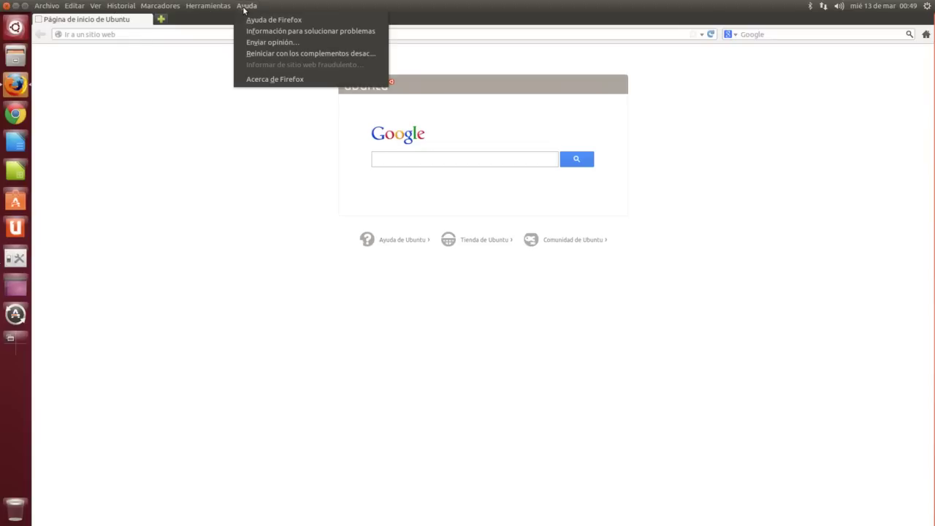
{"action": "left_click", "coordinate": [261, 80]}
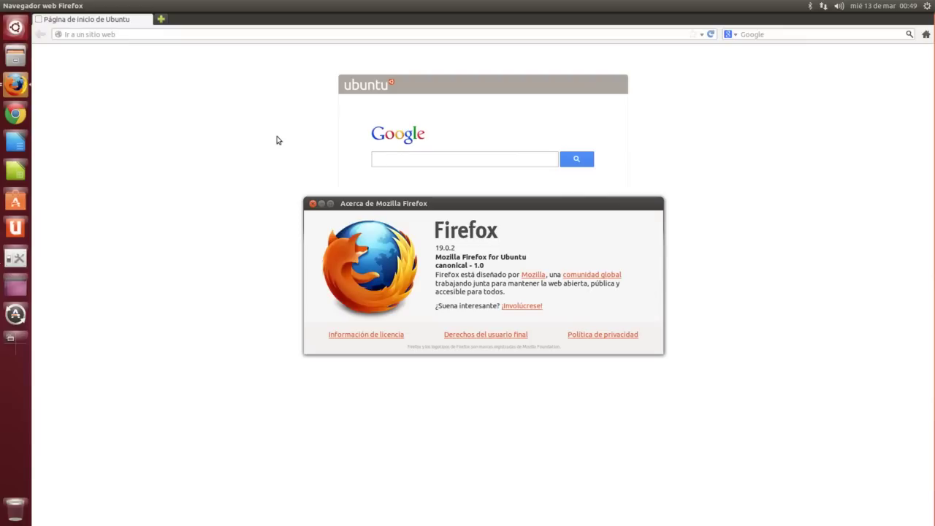
{"action": "left_click", "coordinate": [312, 204]}
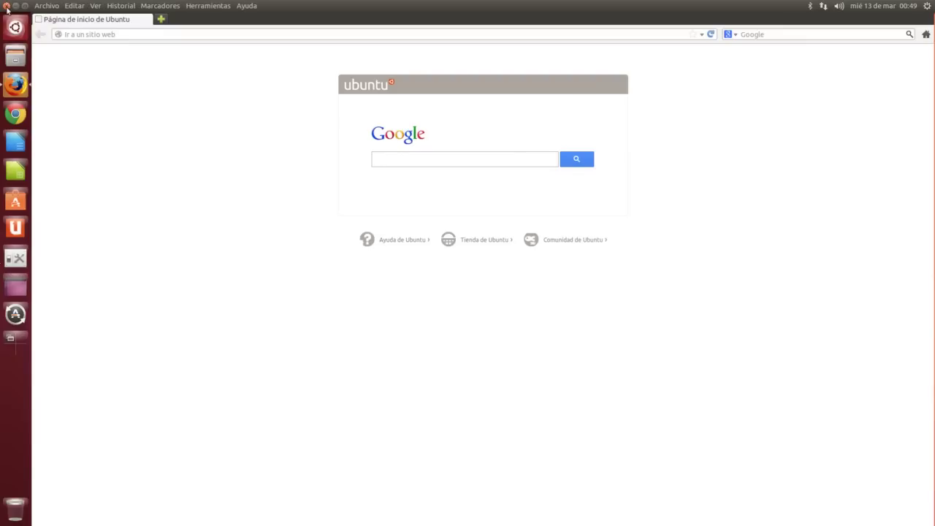
{"action": "left_click", "coordinate": [6, 5]}
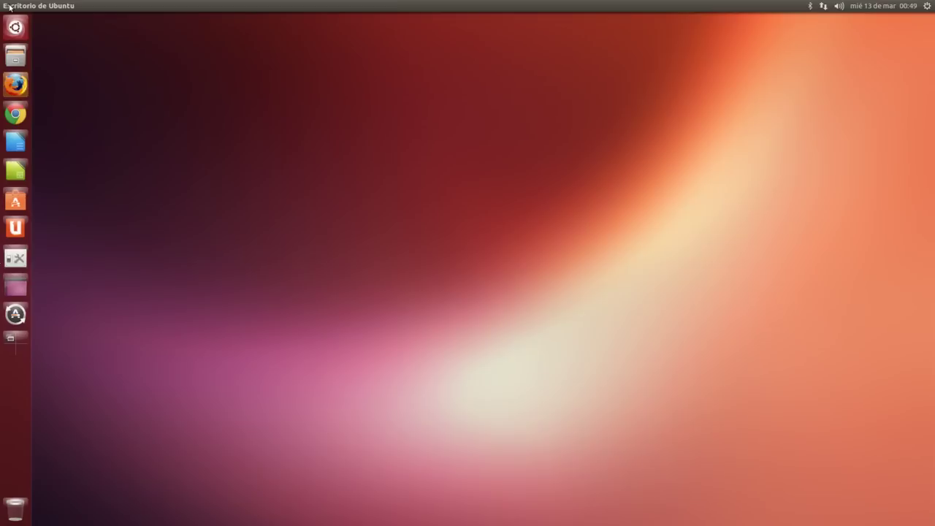